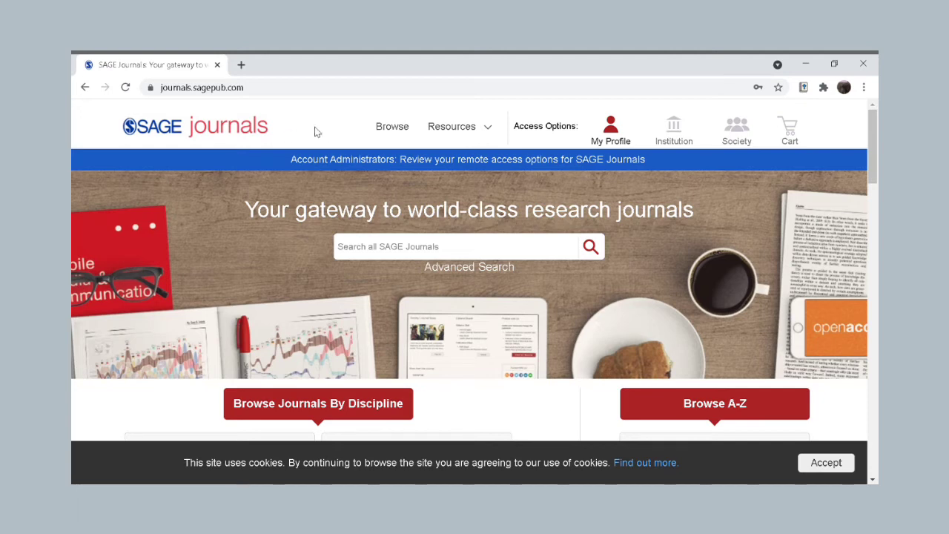
# - Search all SAGE journals for "information needs" and look through the first results
pyautogui.click(378, 260)
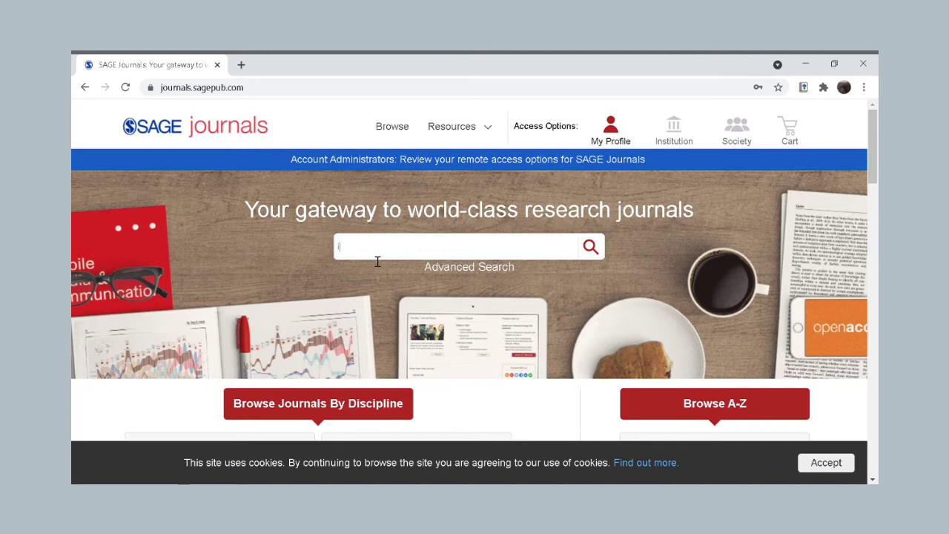
pyautogui.write('information needs')
pyautogui.press('Return')
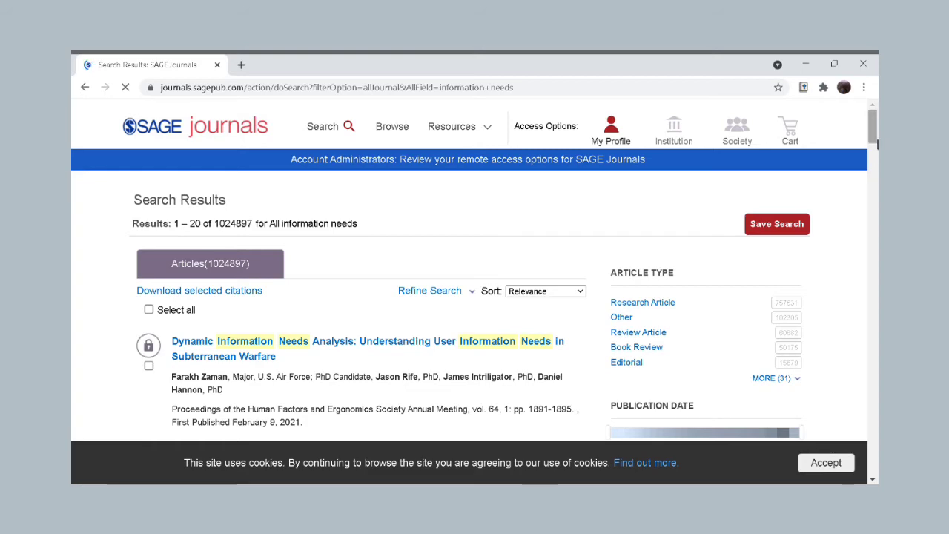
pyautogui.moveTo(874, 139); pyautogui.dragTo(873, 152)
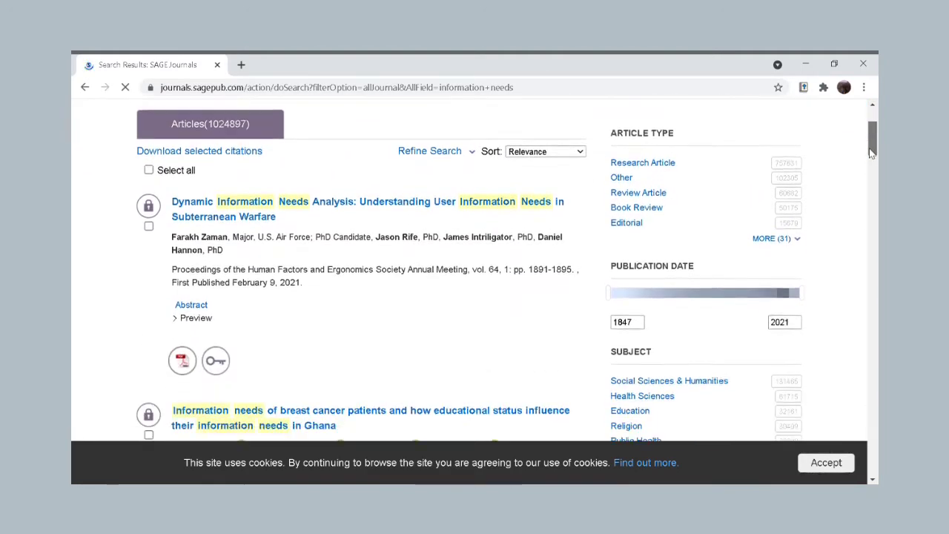
pyautogui.moveTo(872, 152)
pyautogui.mouseDown()
pyautogui.moveTo(872, 173)
pyautogui.moveTo(867, 150)
pyautogui.mouseUp()
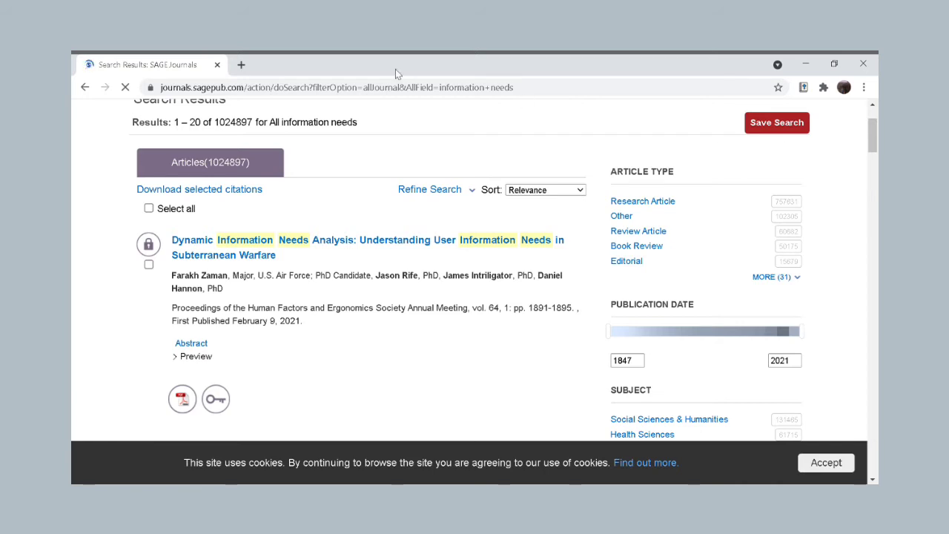
# - Return to the homepage and set up an advanced search for "information needs" in the Title and "society" Anywhere
pyautogui.click(84, 88)
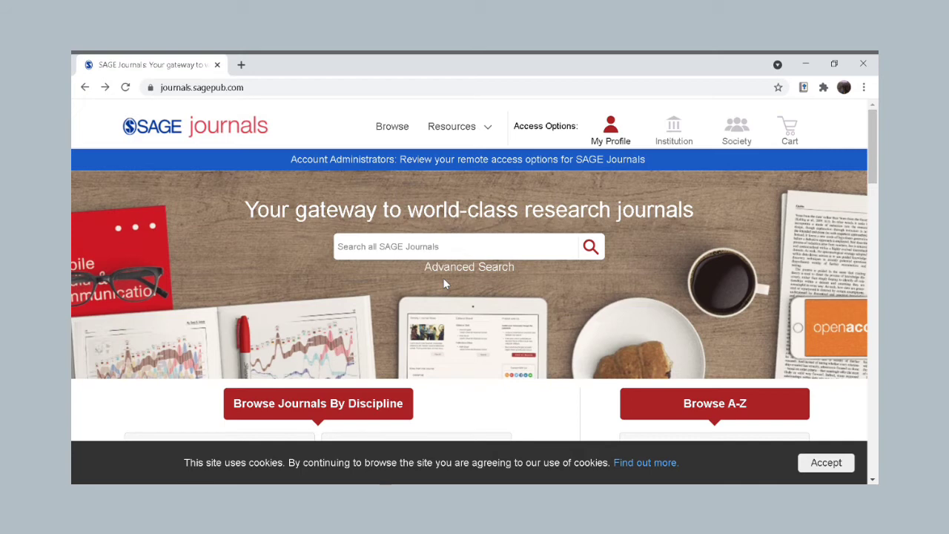
pyautogui.click(458, 272)
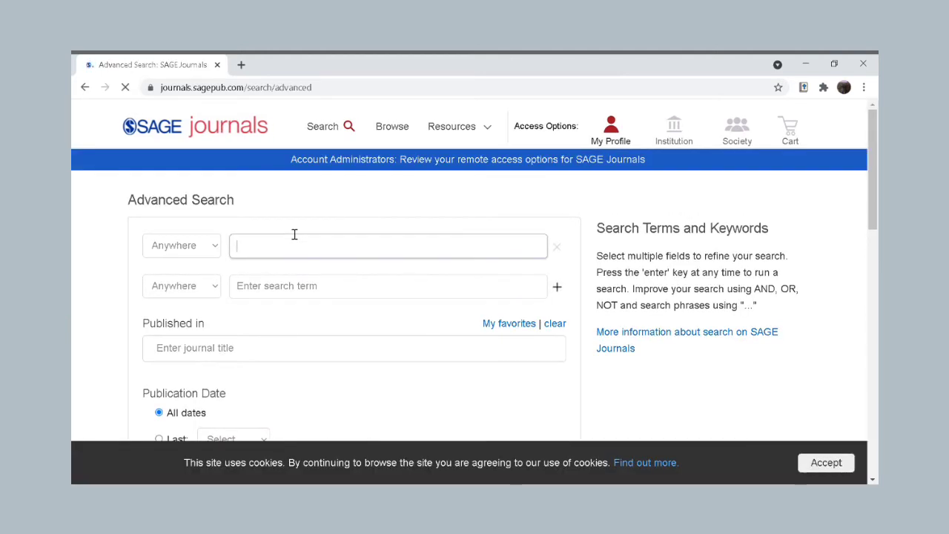
pyautogui.write('information')
pyautogui.click(376, 289)
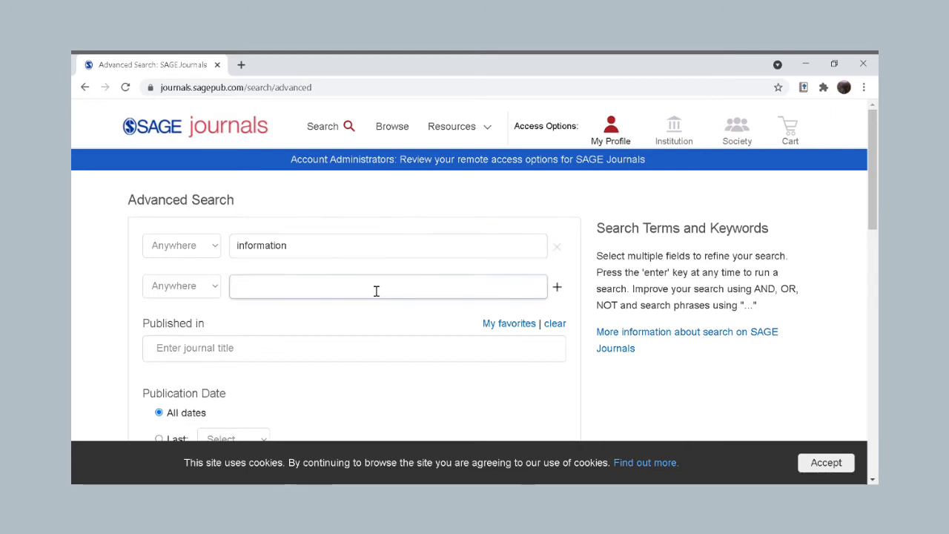
pyautogui.click(326, 245)
pyautogui.click(314, 276)
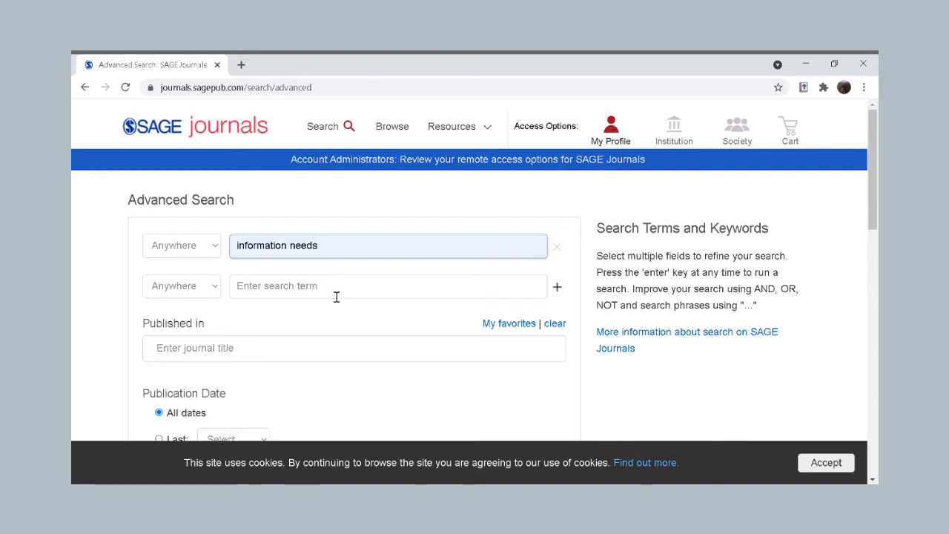
pyautogui.click(336, 296)
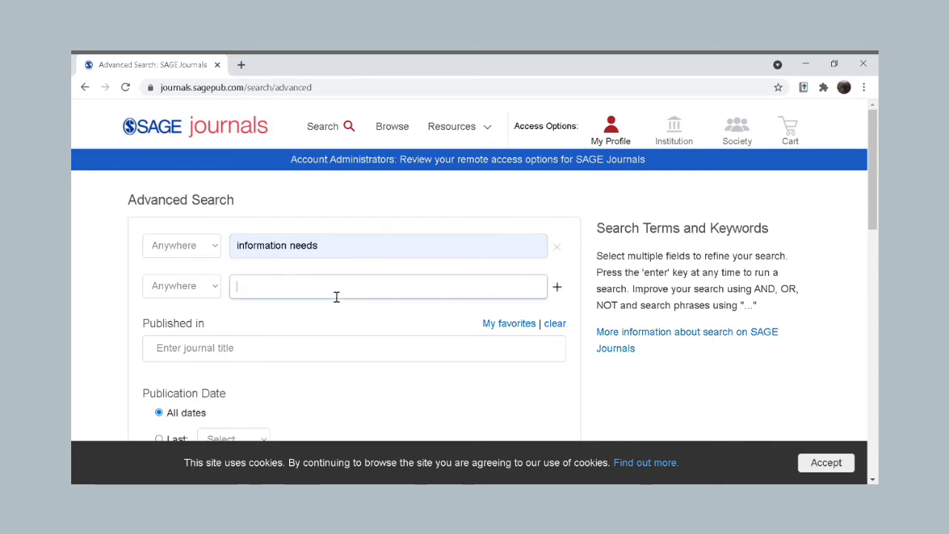
pyautogui.click(303, 322)
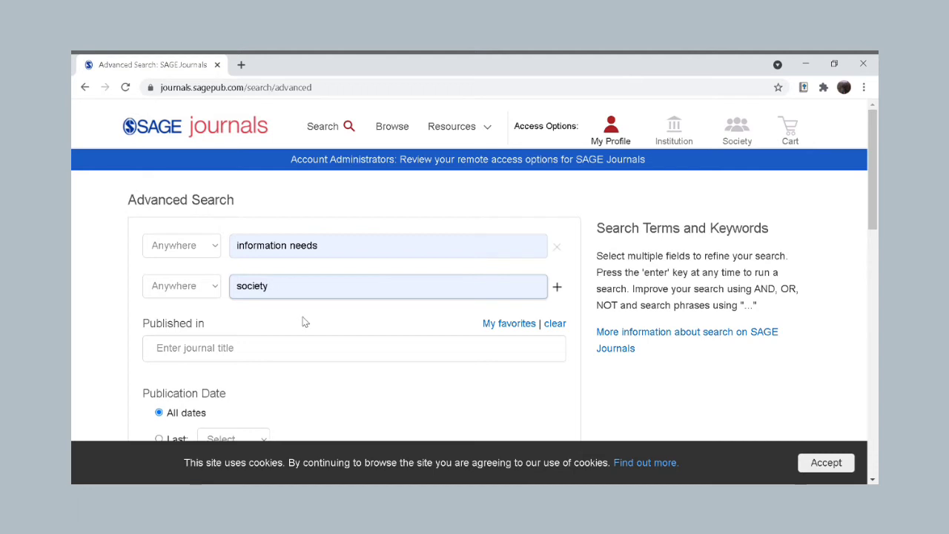
pyautogui.click(210, 248)
pyautogui.click(204, 281)
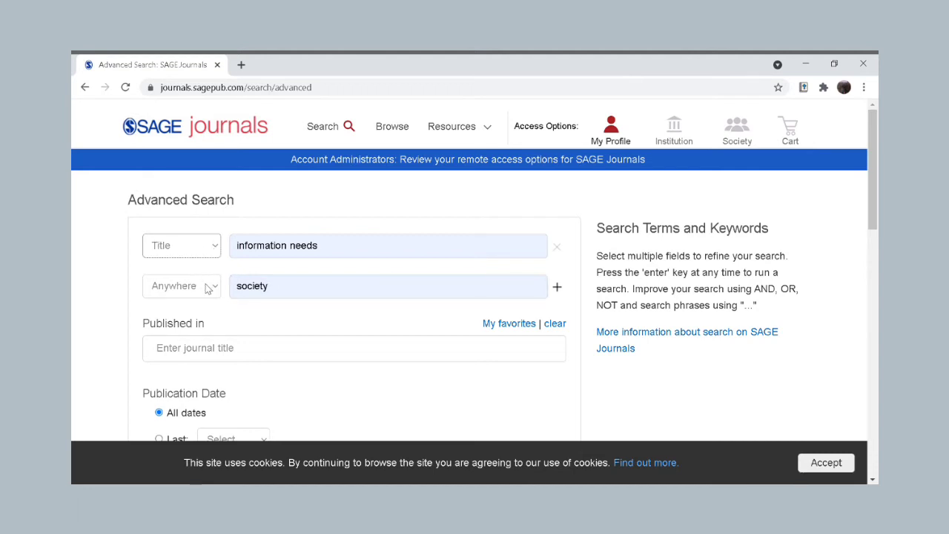
# - Limit the advanced search's publication date to the last year
pyautogui.moveTo(875, 182); pyautogui.dragTo(876, 207)
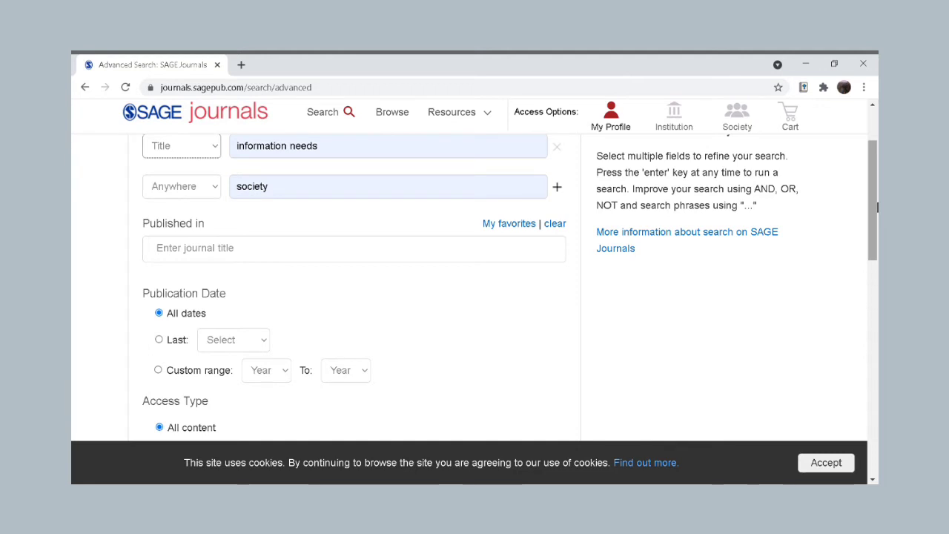
pyautogui.scroll(-1, 816, 222)
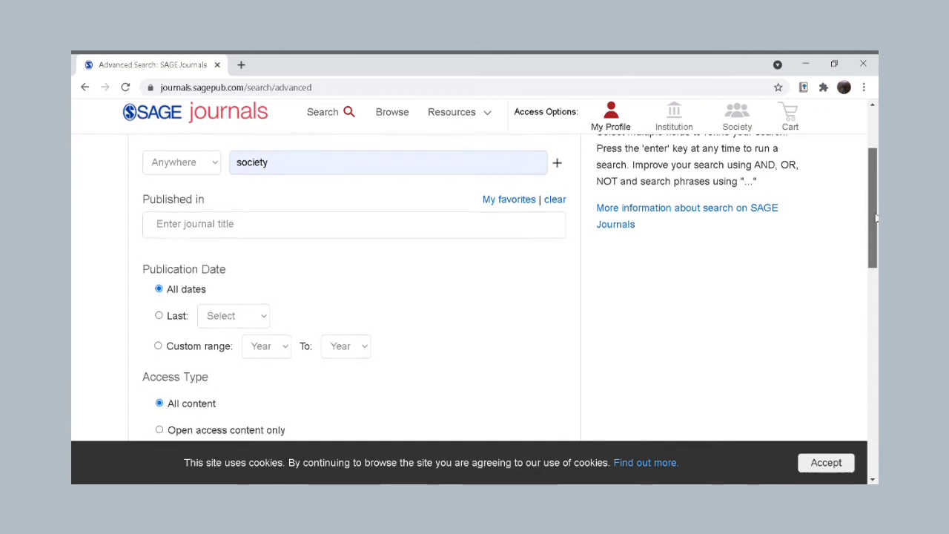
pyautogui.click(158, 304)
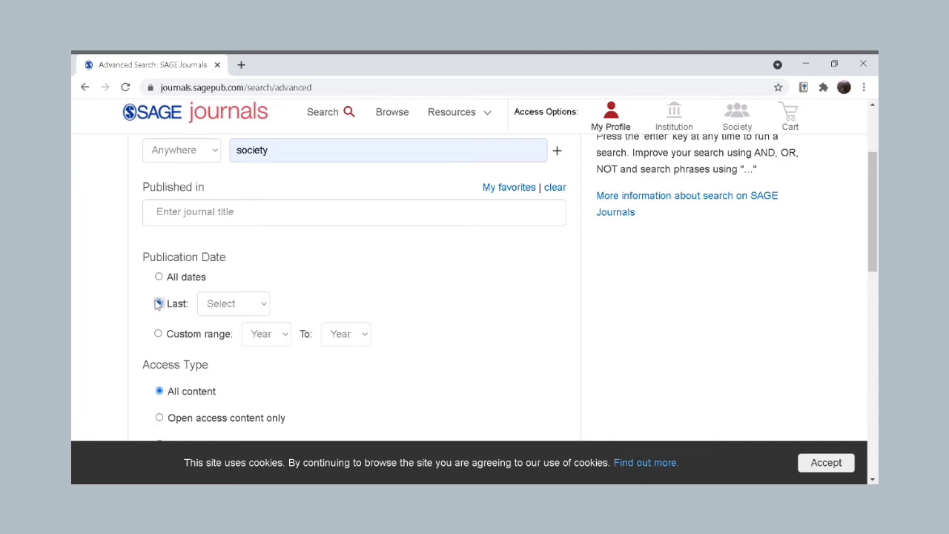
pyautogui.click(261, 304)
pyautogui.click(245, 364)
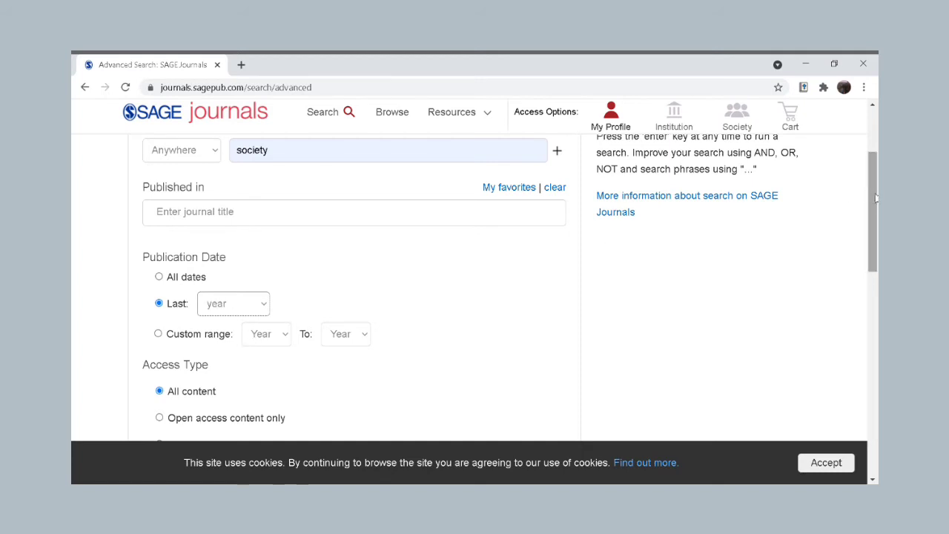
# - Restrict the access type to open access content only, run the advanced search and look through the results
pyautogui.scroll(-1, 875, 197)
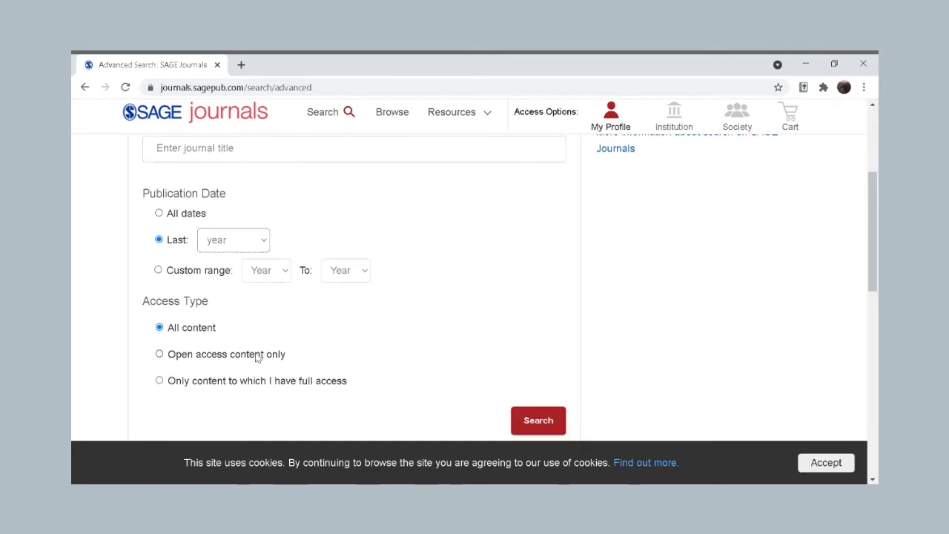
pyautogui.click(257, 357)
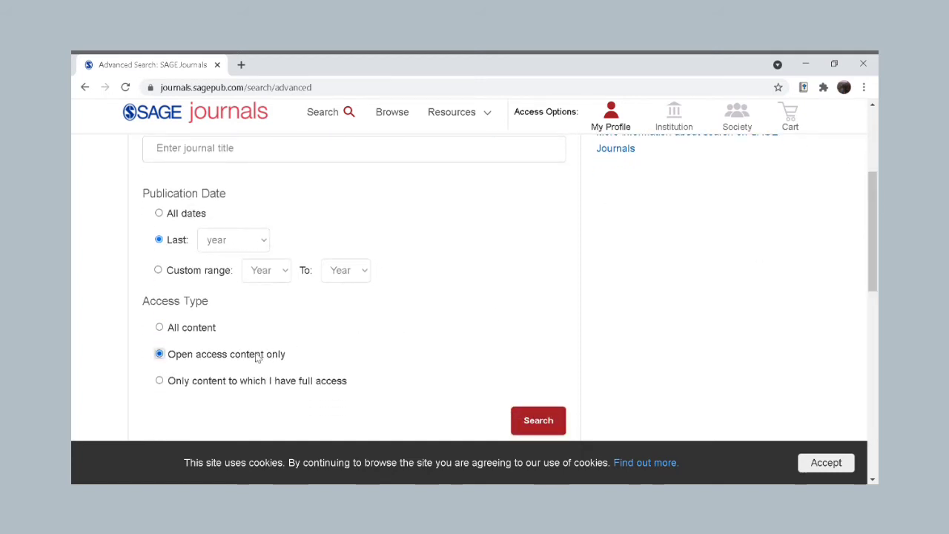
pyautogui.click(544, 421)
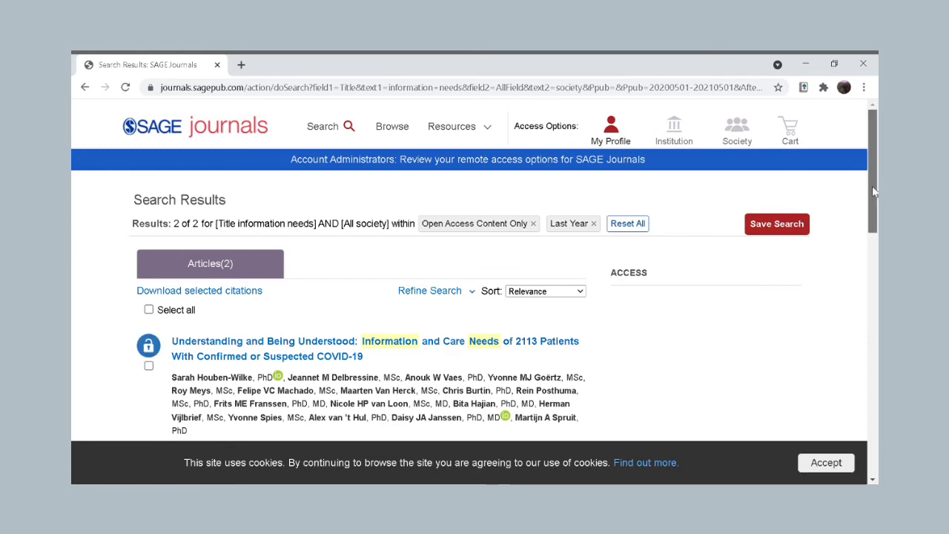
pyautogui.moveTo(874, 191); pyautogui.dragTo(870, 225)
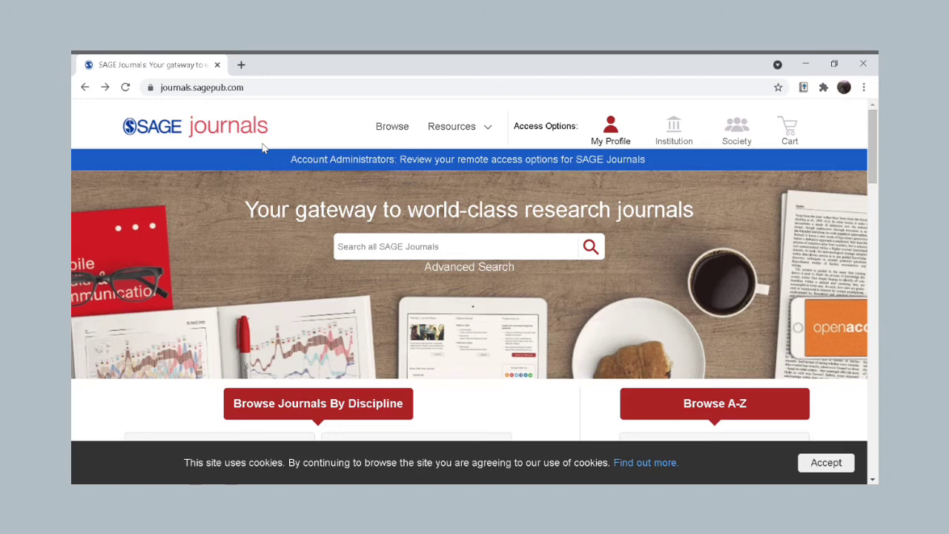
# - Search all SAGE journals from the homepage for "information literacy"
pyautogui.click(361, 256)
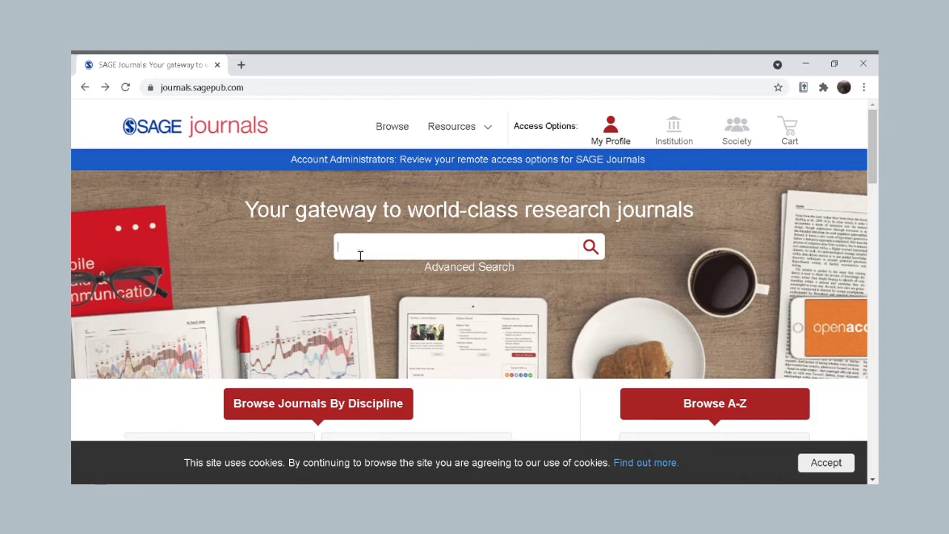
pyautogui.write('innforma')
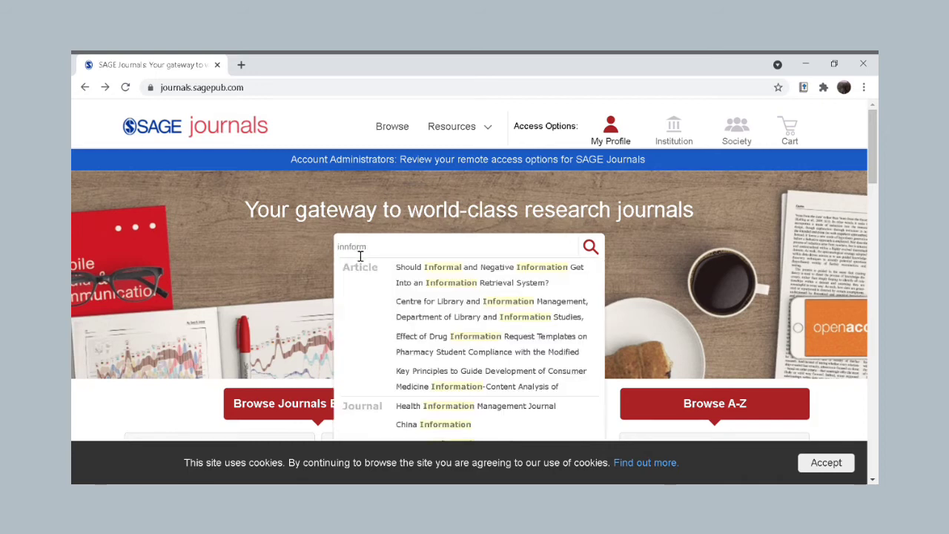
pyautogui.press('BackSpace')
pyautogui.press('BackSpace')
pyautogui.press('BackSpace')
pyautogui.press('BackSpace')
pyautogui.press('BackSpace')
pyautogui.press('BackSpace')
pyautogui.write('f')
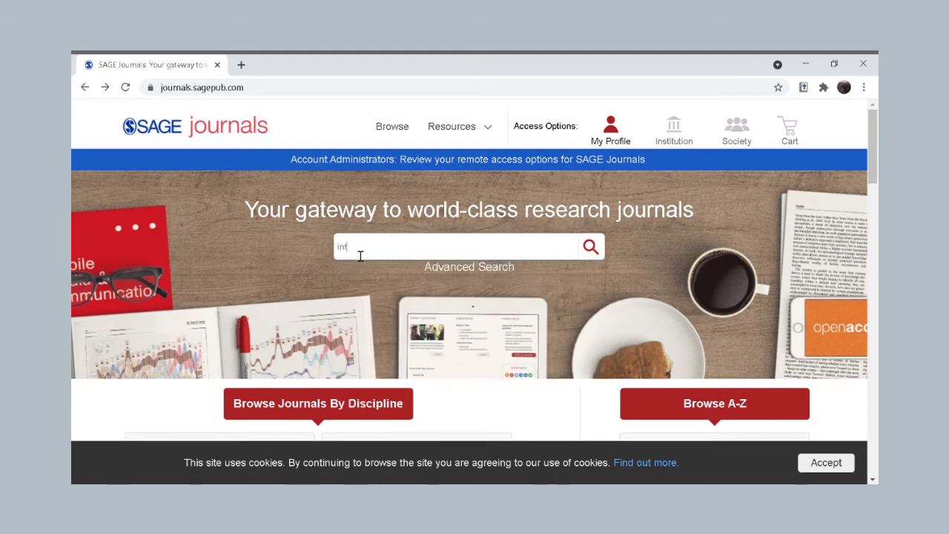
pyautogui.write('ormati')
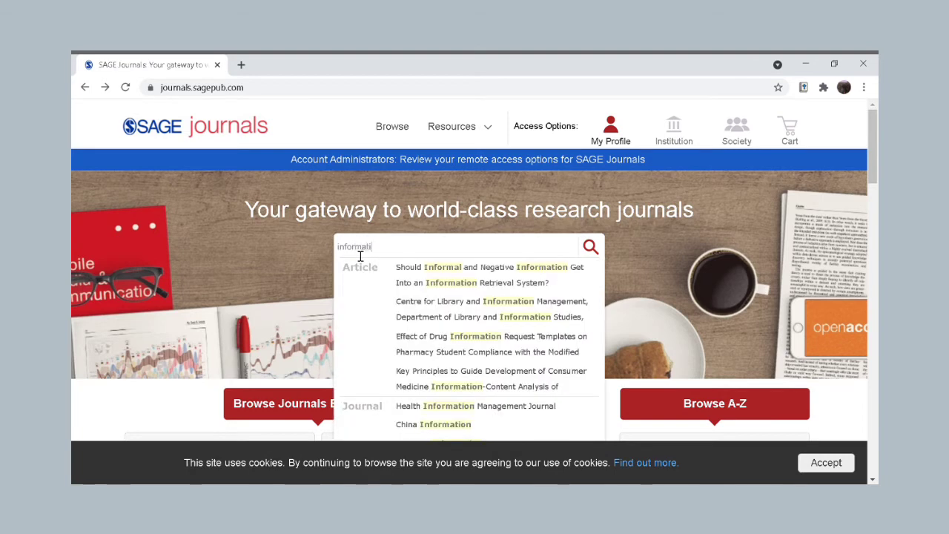
pyautogui.write('on lit')
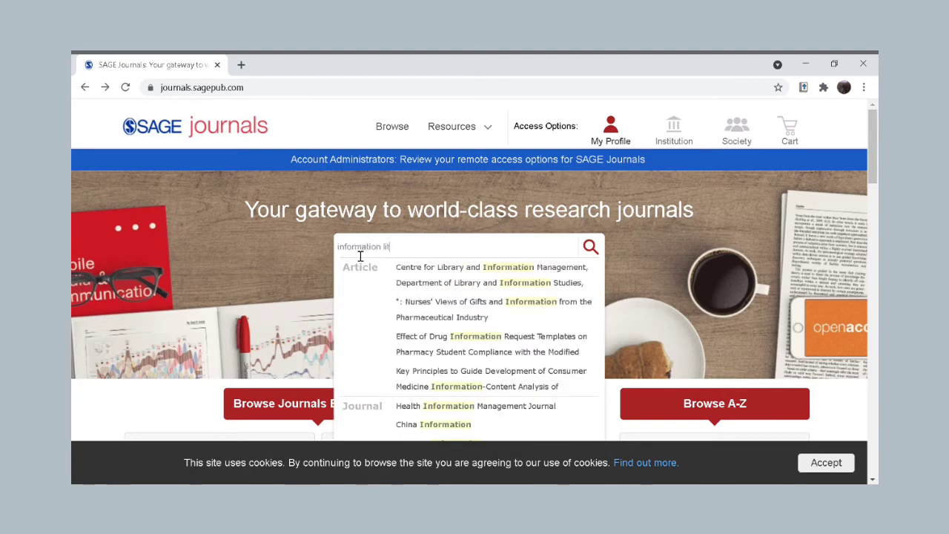
pyautogui.write('eracy')
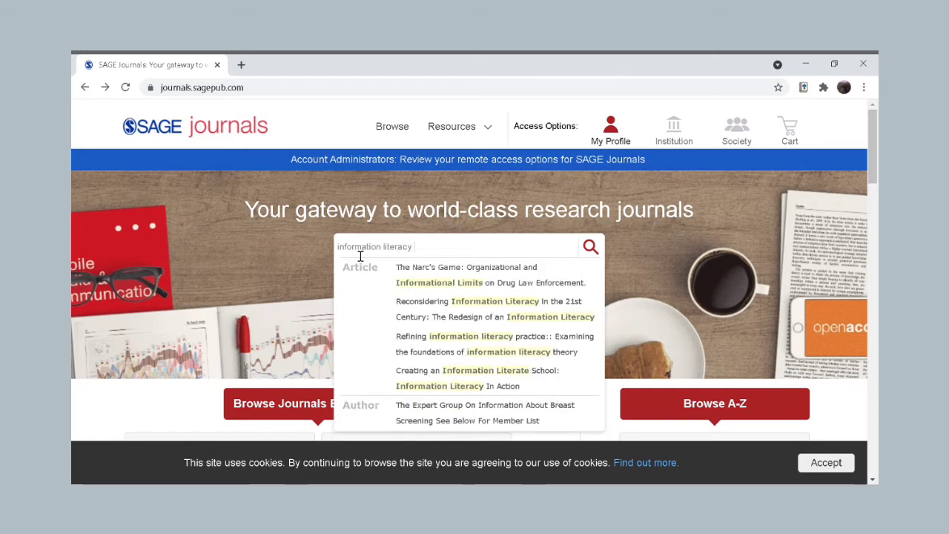
pyautogui.press('Return')
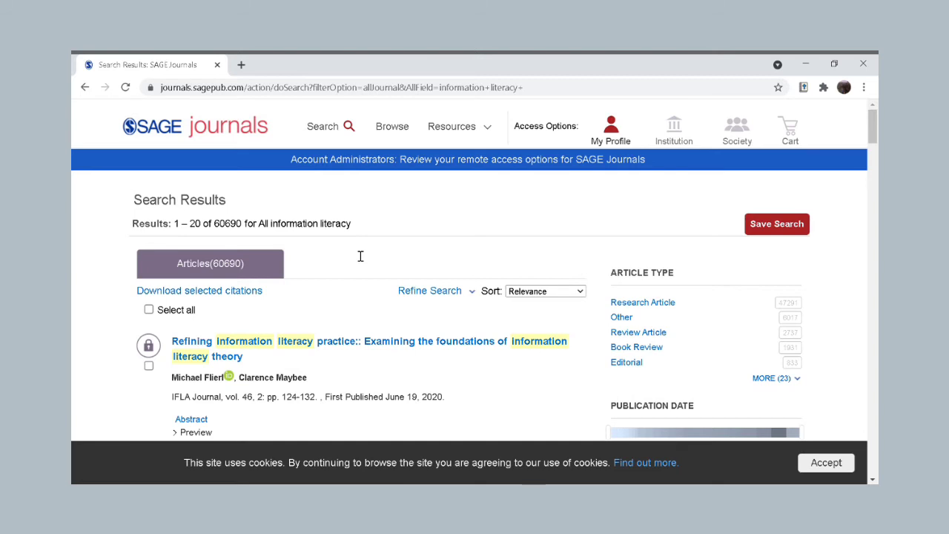
# - Show the Refine Search options for the information literacy results, review them and hide them again
pyautogui.click(470, 294)
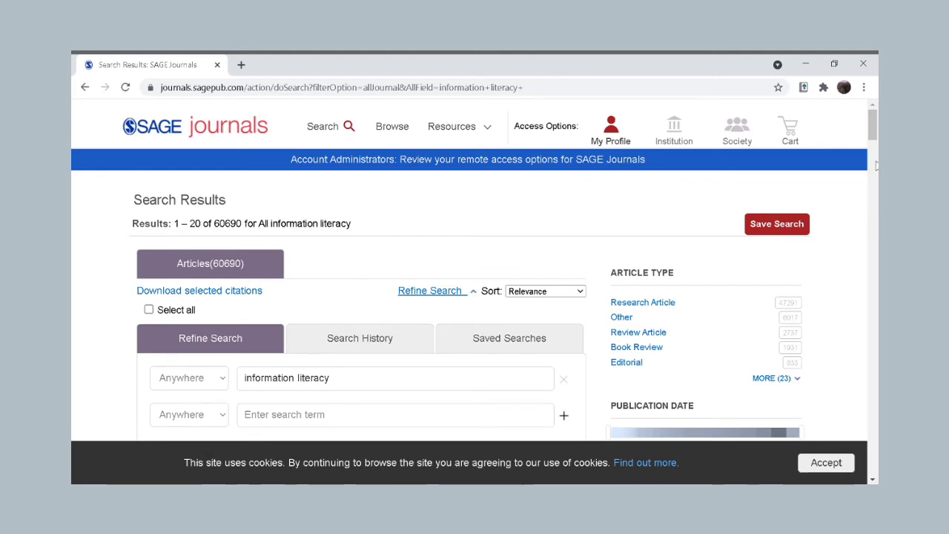
pyautogui.moveTo(873, 134); pyautogui.dragTo(875, 141)
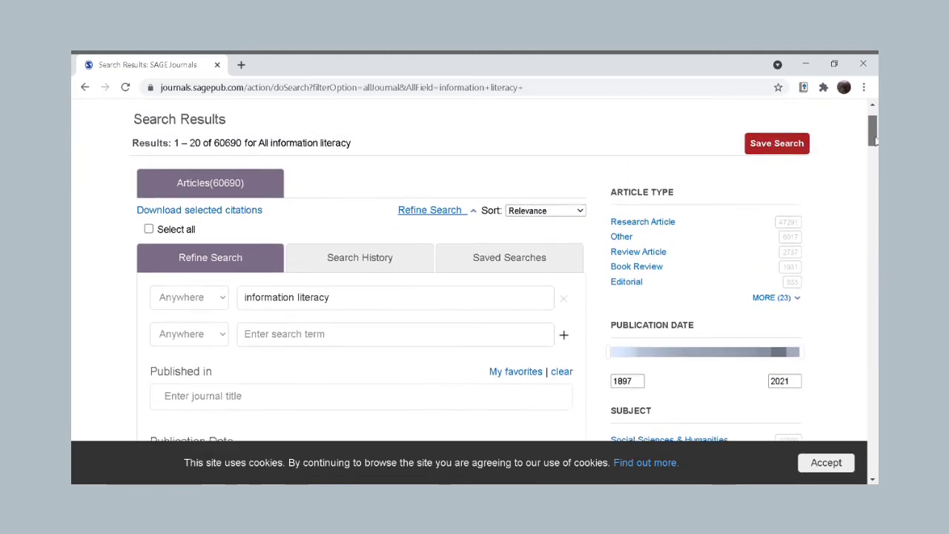
pyautogui.click(475, 220)
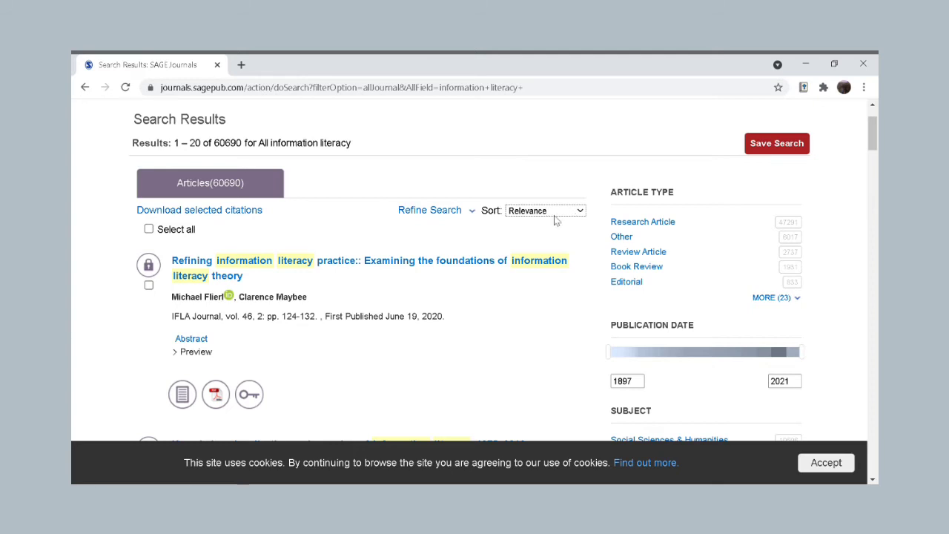
# - Open the abstract of the first information literacy article and look through its page
pyautogui.click(198, 342)
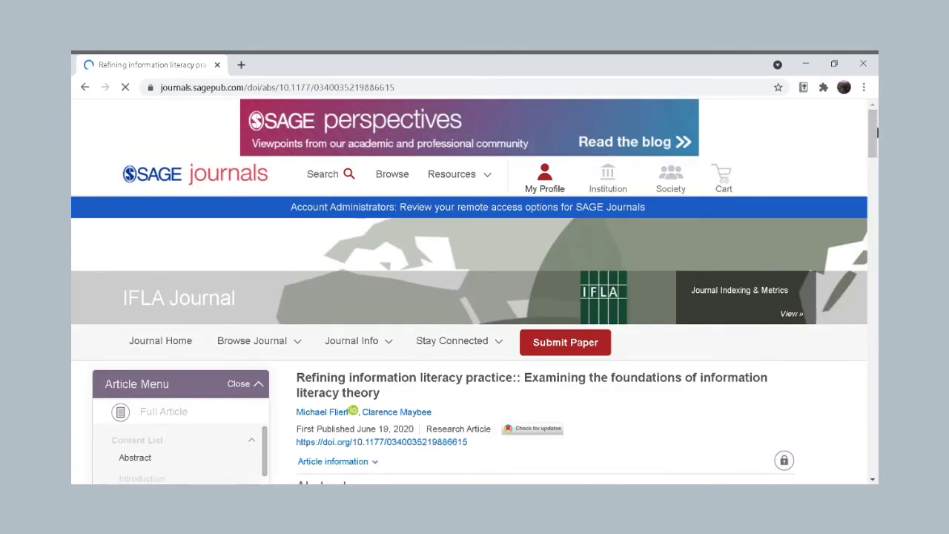
pyautogui.moveTo(876, 147); pyautogui.dragTo(875, 184)
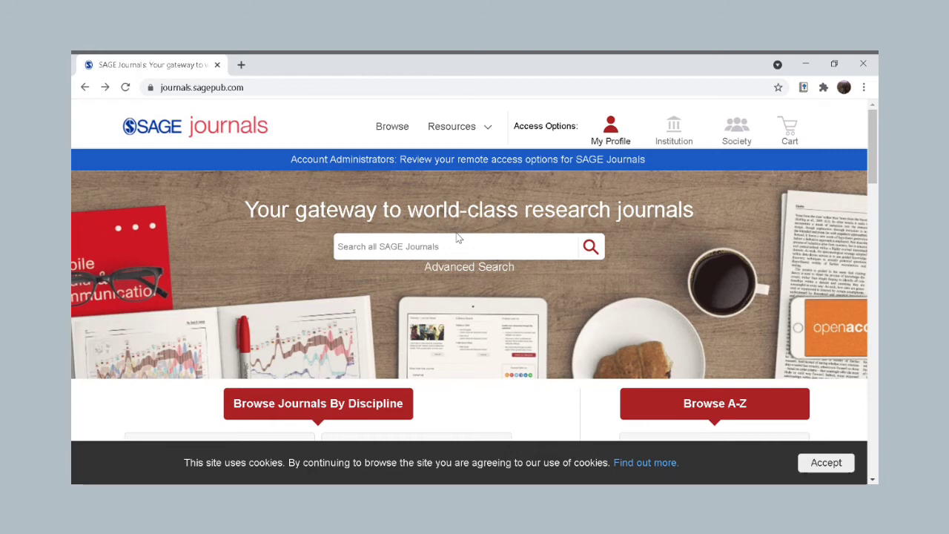
# - Run a homepage search of all SAGE journals for "information needs"
pyautogui.click(378, 255)
pyautogui.write('inform')
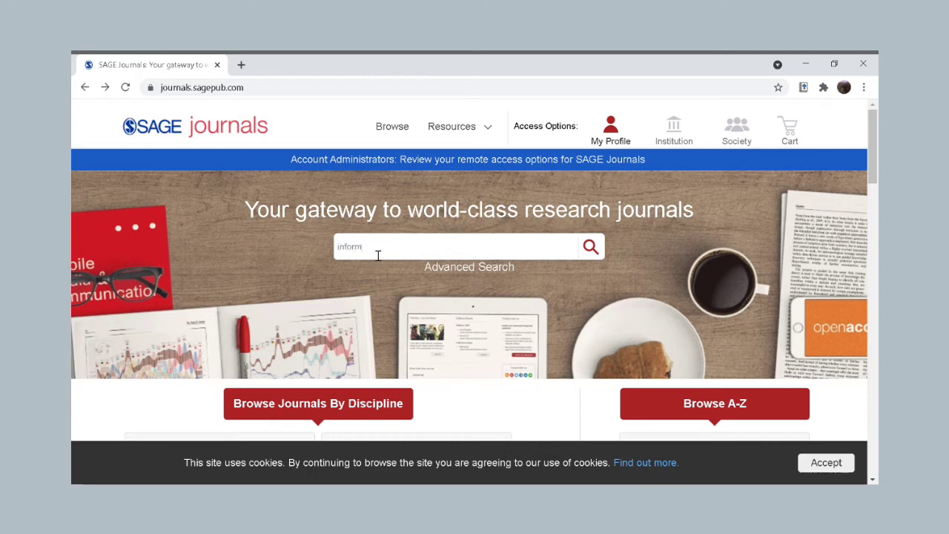
pyautogui.write('ation needs')
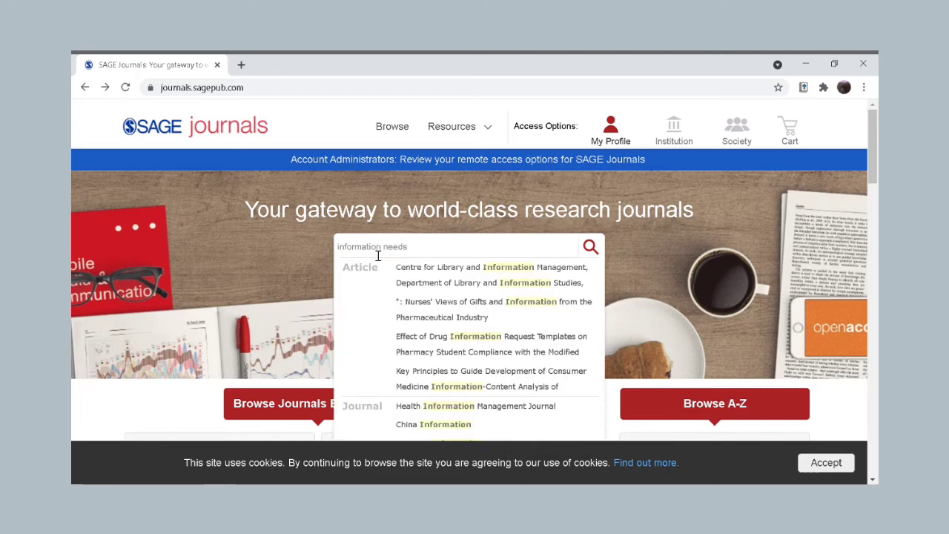
pyautogui.press('Return')
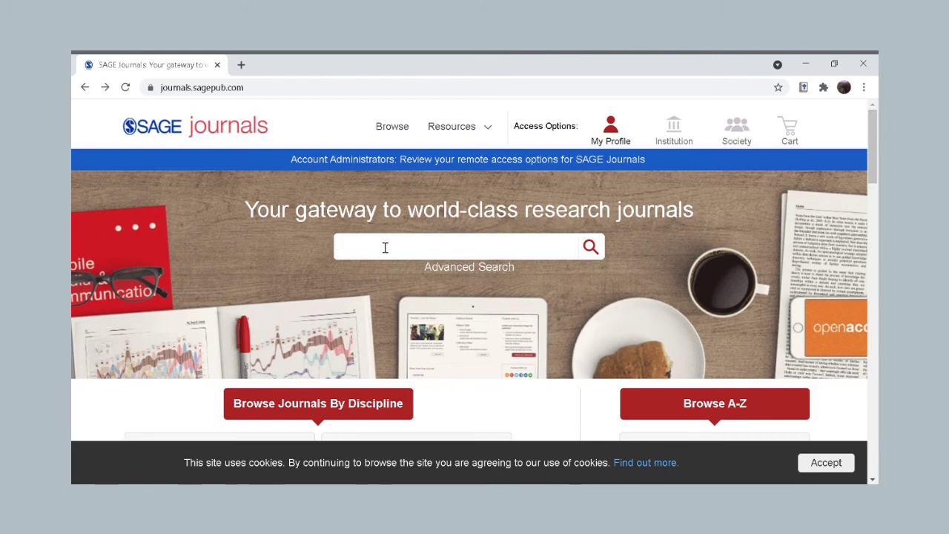
# - Enter "information needs" as the homepage search term and submit it to list the matching articles
pyautogui.write('info')
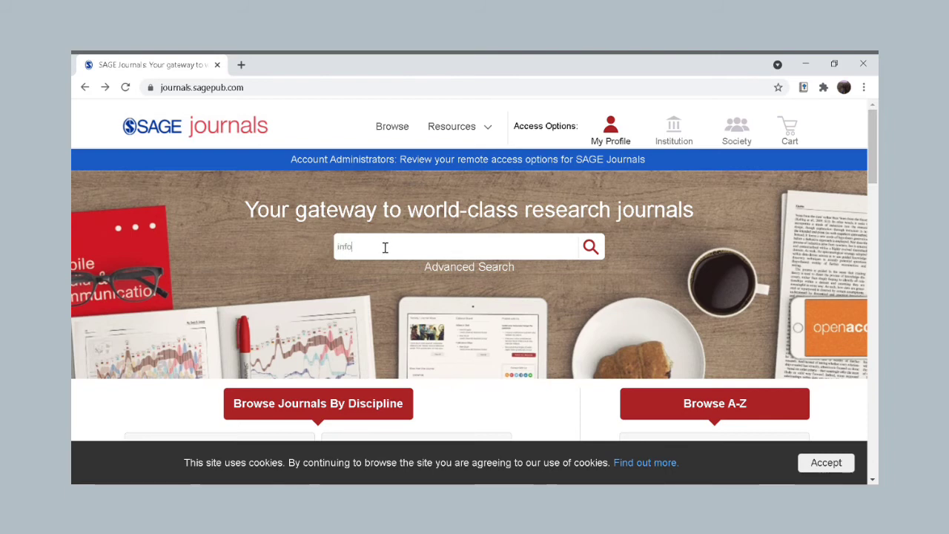
pyautogui.write('rmat')
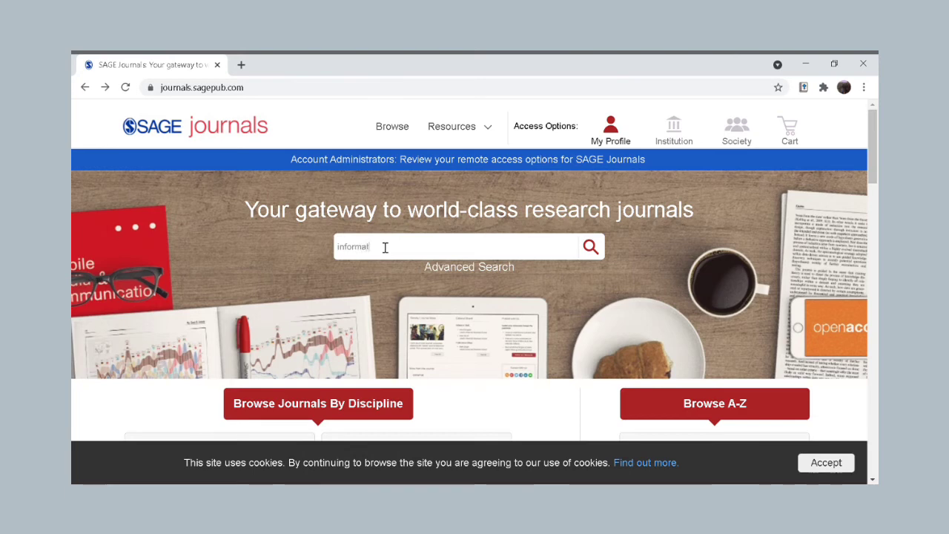
pyautogui.write('ion needs')
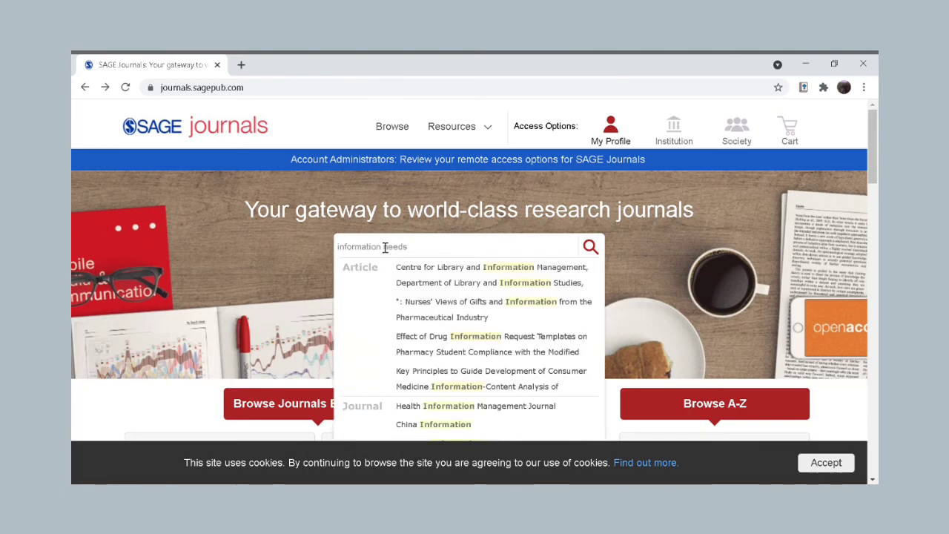
pyautogui.press('Return')
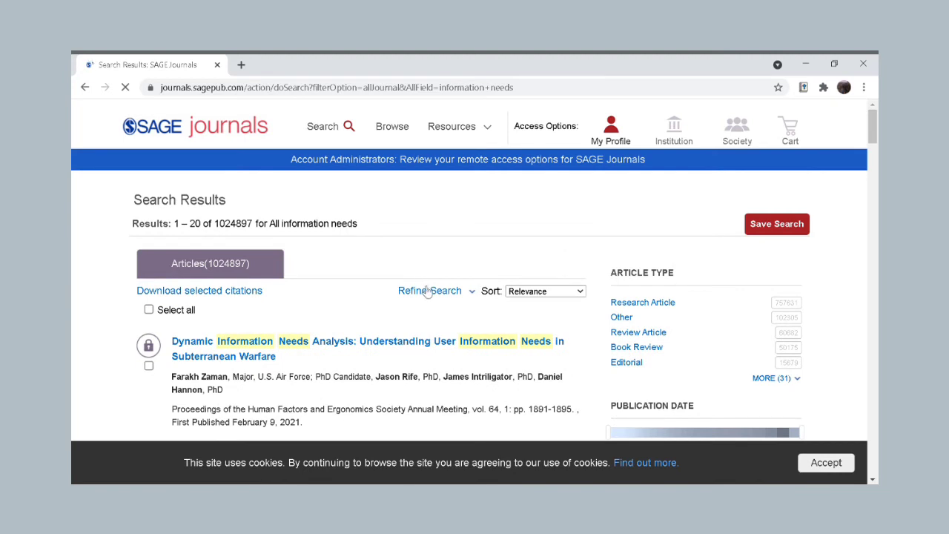
# - Refine the information needs search to open access content only, rerun it and look through the filtered articles
pyautogui.click(428, 293)
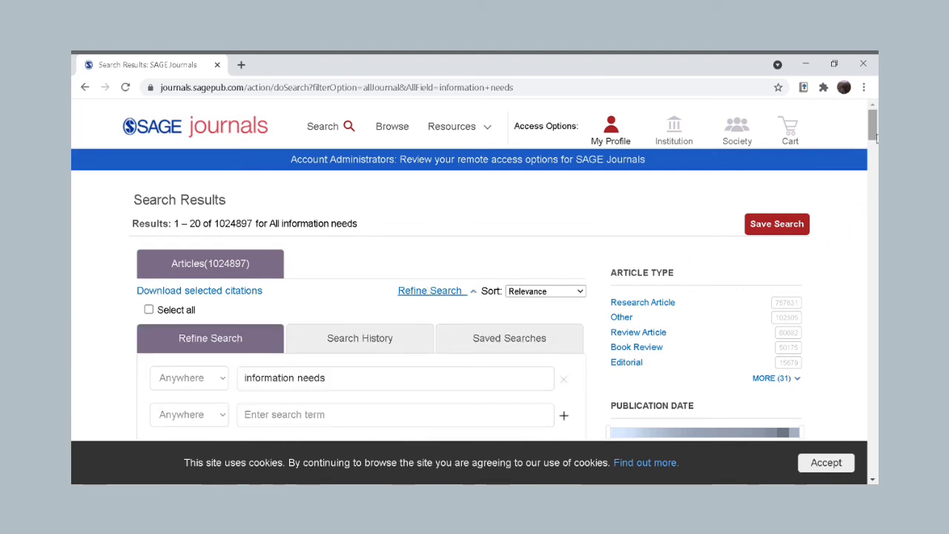
pyautogui.moveTo(875, 138); pyautogui.dragTo(874, 151)
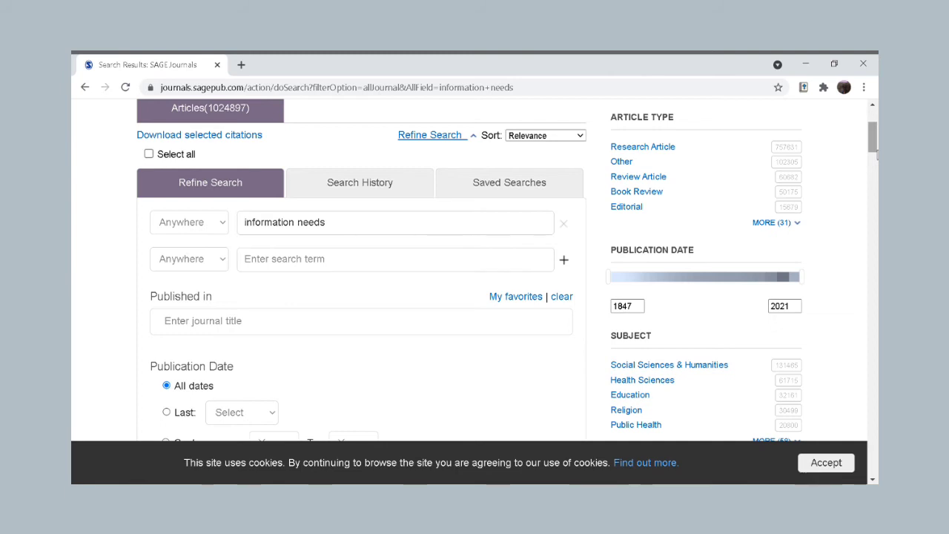
pyautogui.moveTo(875, 148); pyautogui.dragTo(875, 166)
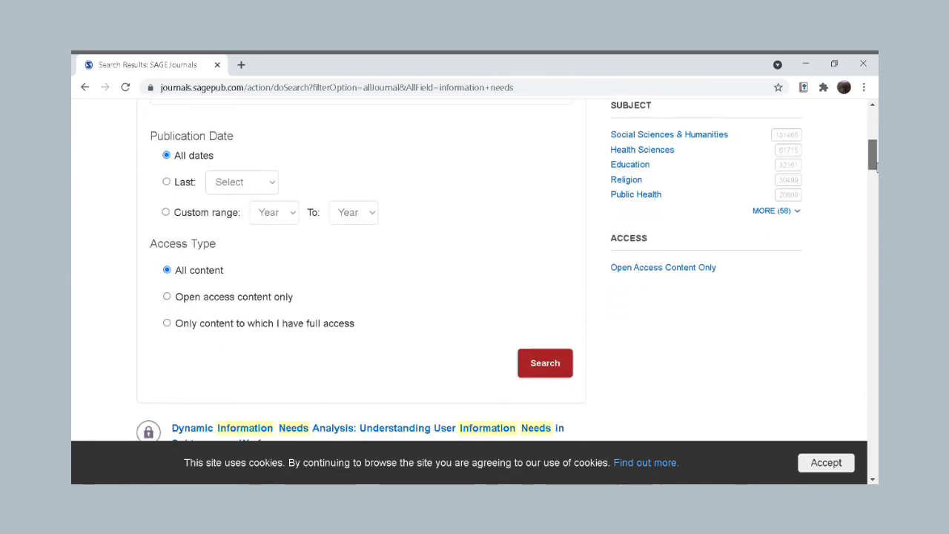
pyautogui.click(167, 297)
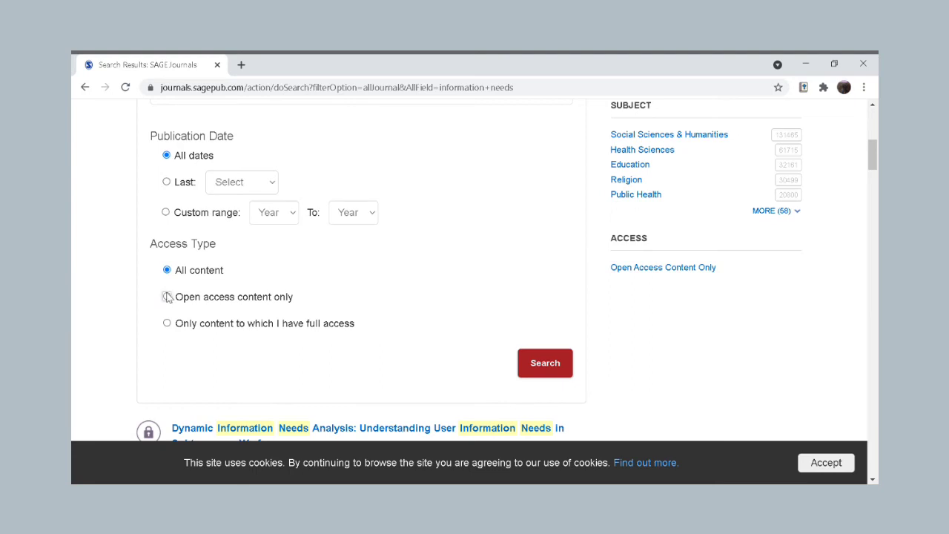
pyautogui.click(552, 369)
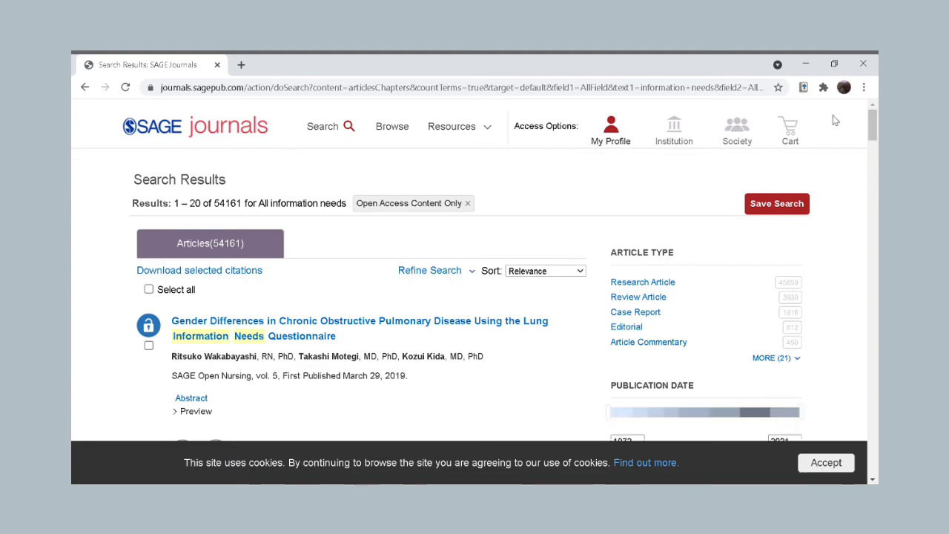
pyautogui.moveTo(873, 131); pyautogui.dragTo(865, 152)
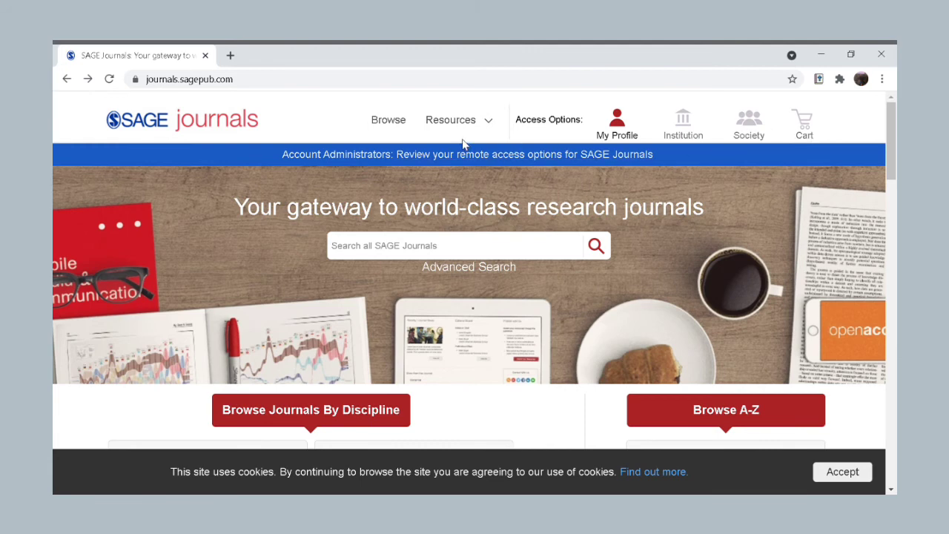
# - Open the journal browse list and search within it for the Journal of Librarianship and Information Science
pyautogui.click(378, 131)
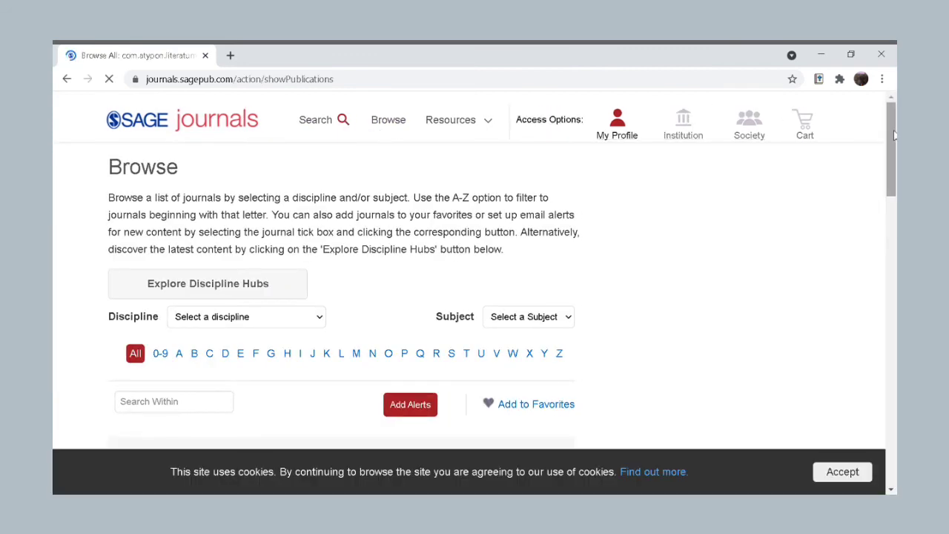
pyautogui.moveTo(892, 137); pyautogui.dragTo(894, 160)
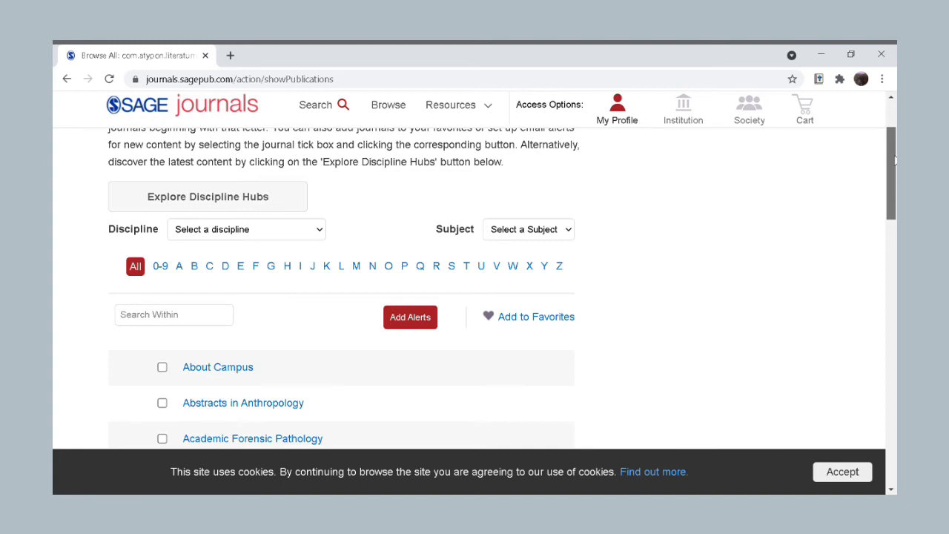
pyautogui.scroll(-1, 895, 159)
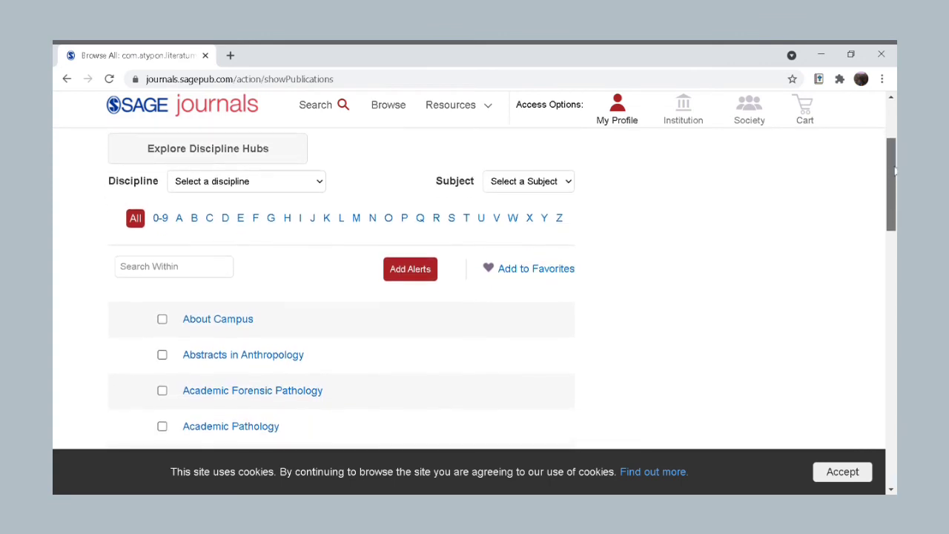
pyautogui.click(204, 278)
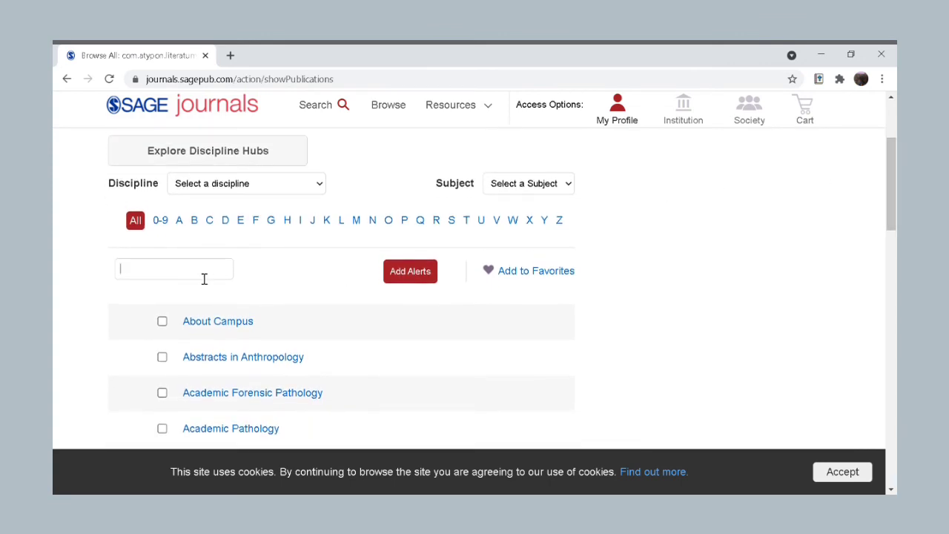
pyautogui.write('journal libra')
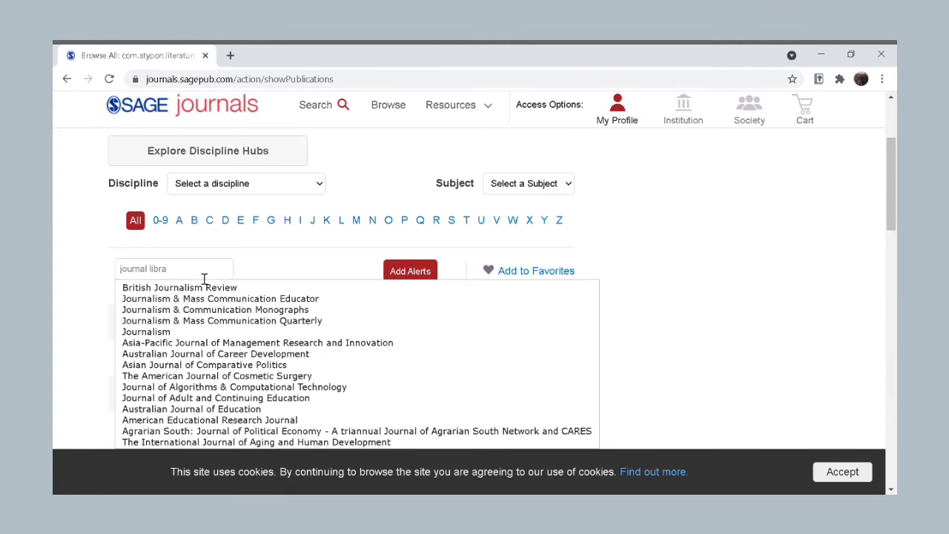
pyautogui.write('r')
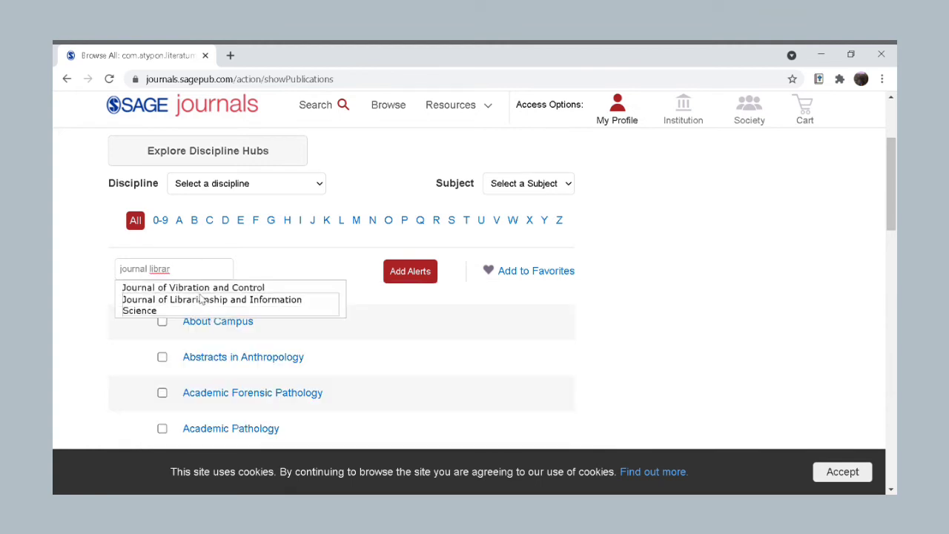
pyautogui.click(198, 300)
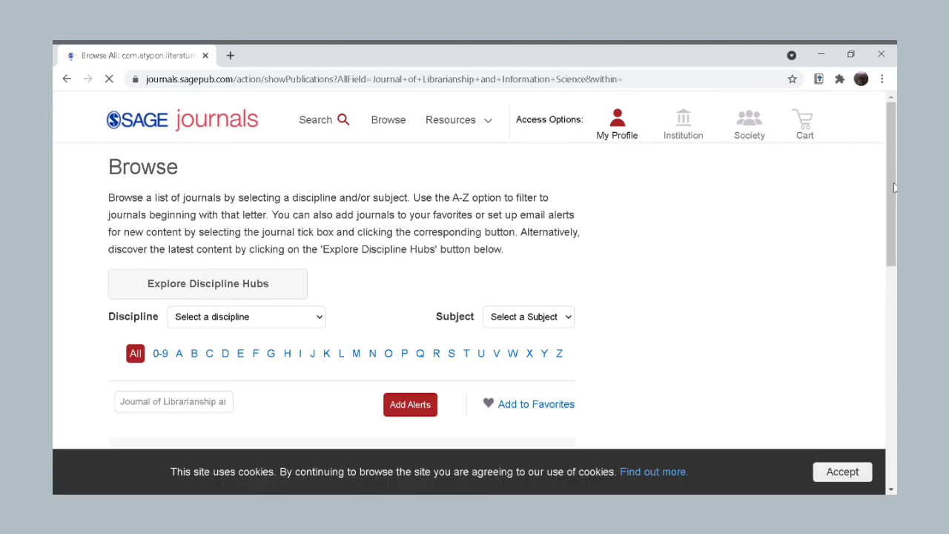
# - Open the Journal of Librarianship and Information Science home page and look through its latest articles
pyautogui.scroll(-1, 475, 296)
pyautogui.moveTo(895, 219); pyautogui.dragTo(894, 223)
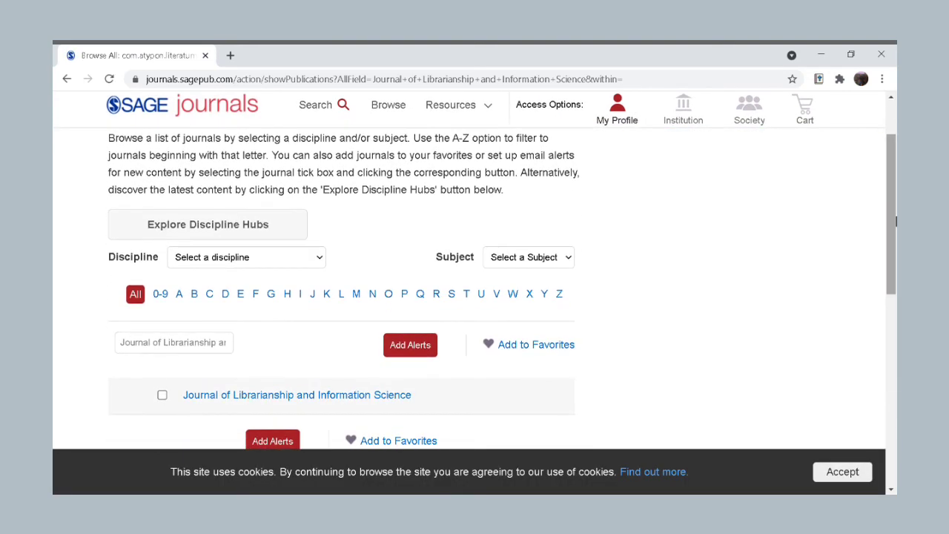
pyautogui.click(316, 399)
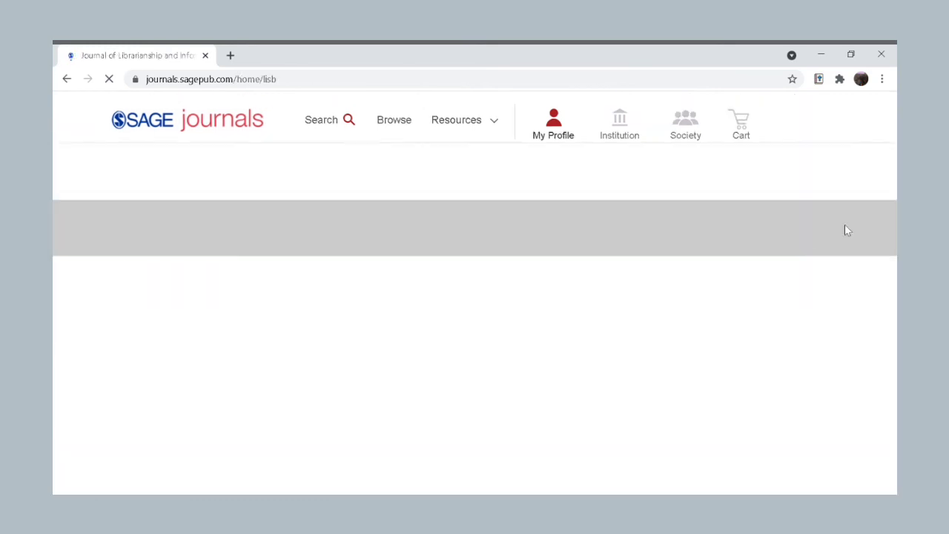
pyautogui.click(894, 186)
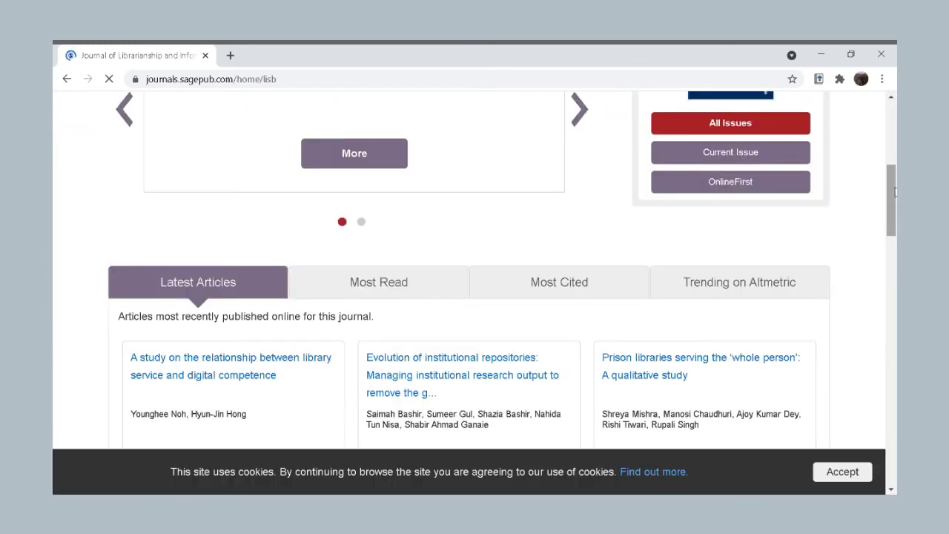
pyautogui.moveTo(894, 194); pyautogui.dragTo(895, 206)
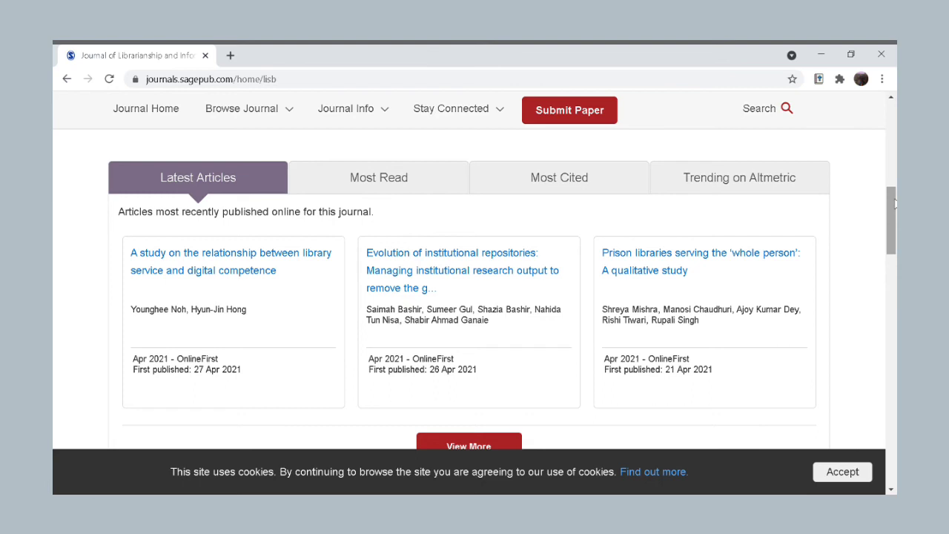
# - Open the article "Prison libraries serving the 'whole person': A qualitative study", view its abstract and leave the article page
pyautogui.scroll(-1, 894, 204)
pyautogui.click(667, 210)
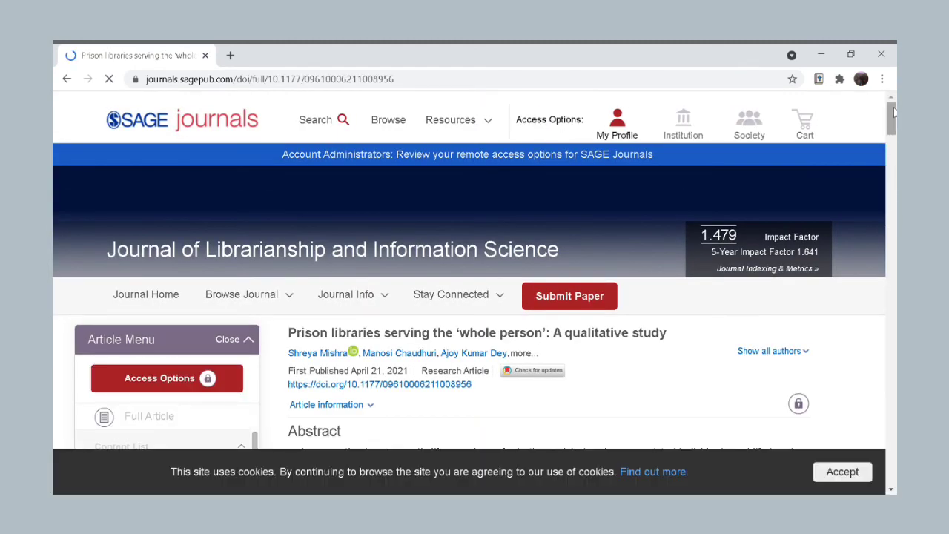
pyautogui.moveTo(894, 113); pyautogui.dragTo(872, 130)
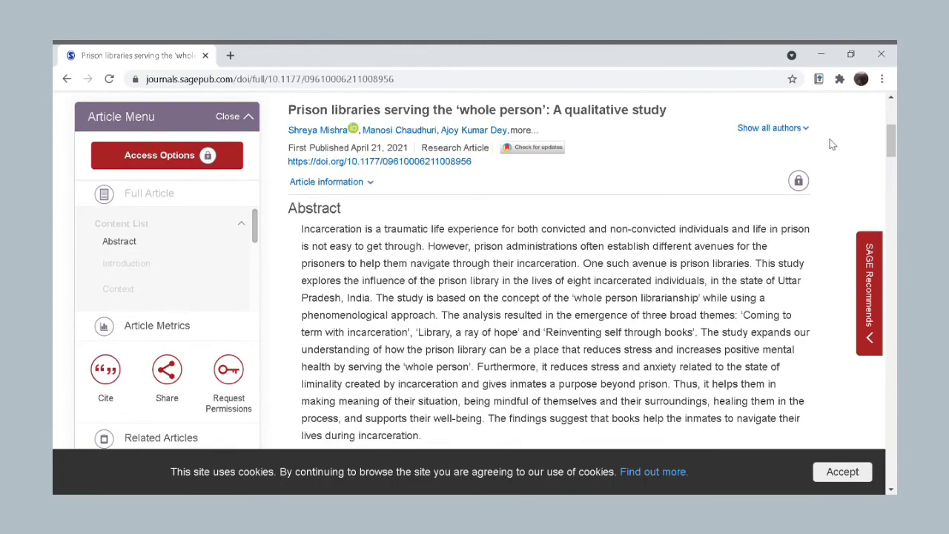
pyautogui.click(66, 79)
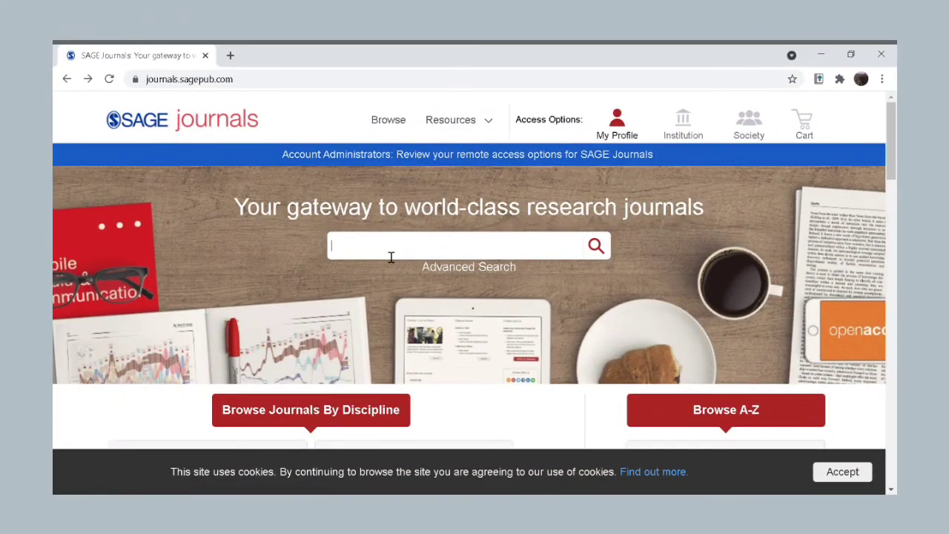
# - Search all SAGE journals from the homepage for "information literacy"
pyautogui.click(382, 257)
pyautogui.write('information liter')
pyautogui.press('BackSpace')
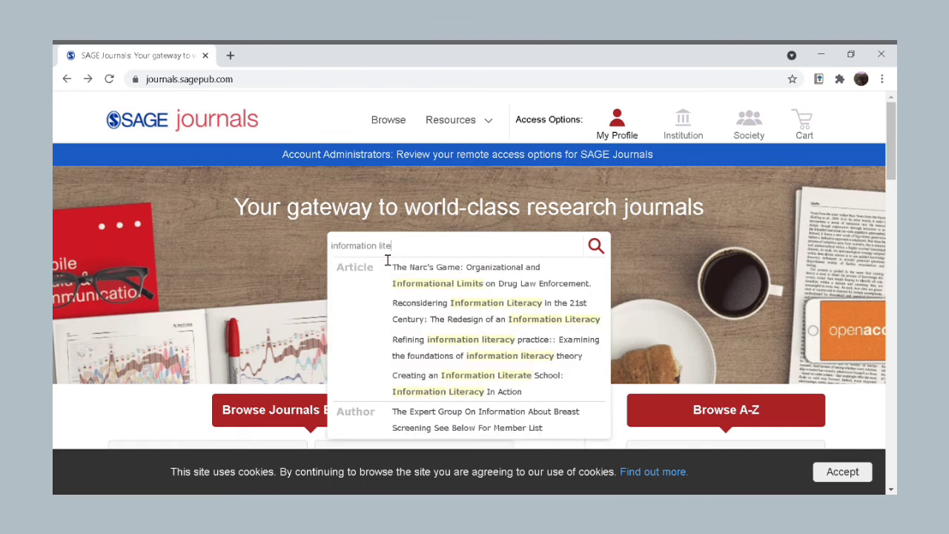
pyautogui.write('A')
pyautogui.press('BackSpace')
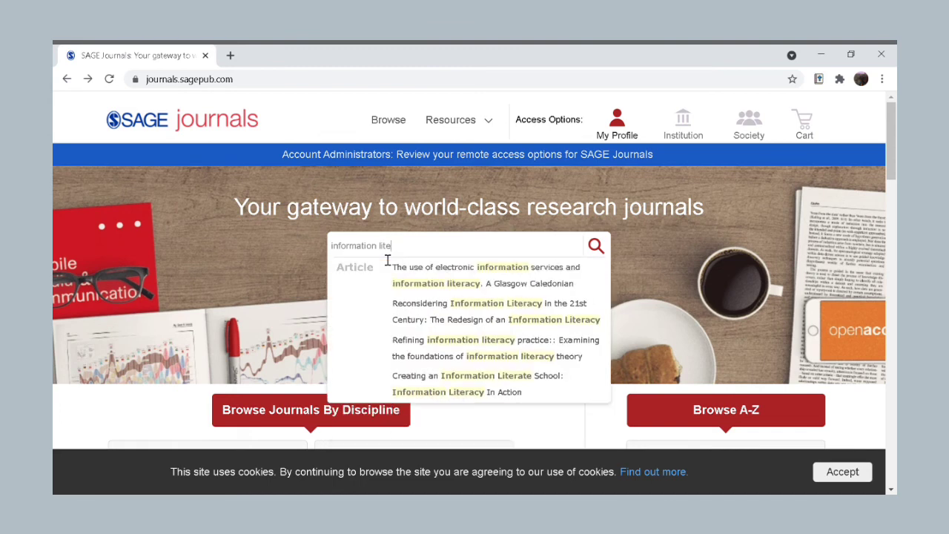
pyautogui.write('ra')
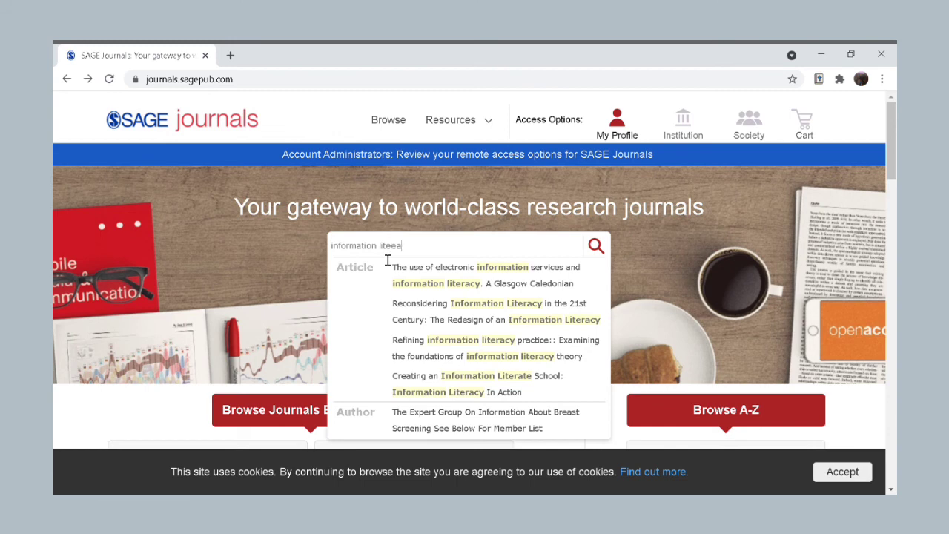
pyautogui.press('BackSpace')
pyautogui.press('BackSpace')
pyautogui.write('racy')
pyautogui.press('Return')
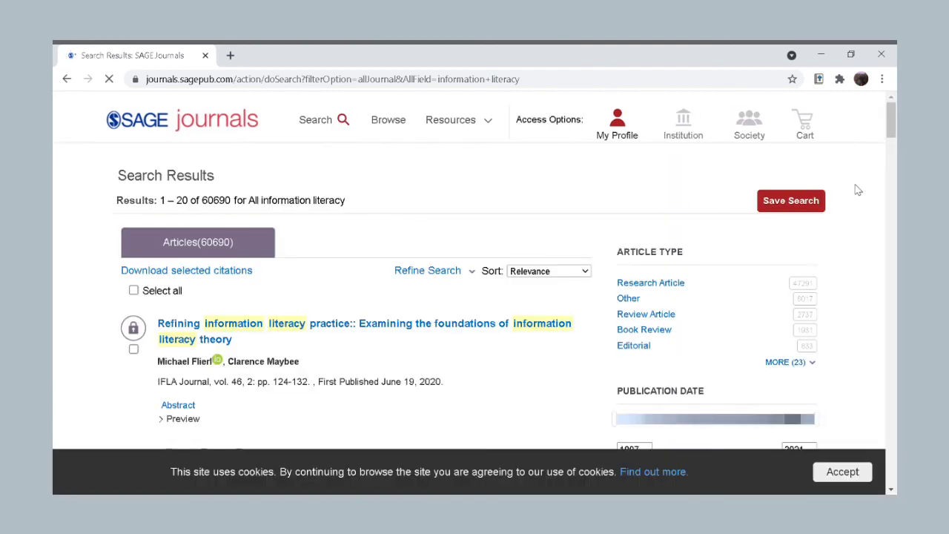
# - With the results sorted by Most downloaded, open "Online Learning: A Panacea in the Time of COVID-19 Crisis" and download its PDF
pyautogui.moveTo(892, 130); pyautogui.dragTo(892, 168)
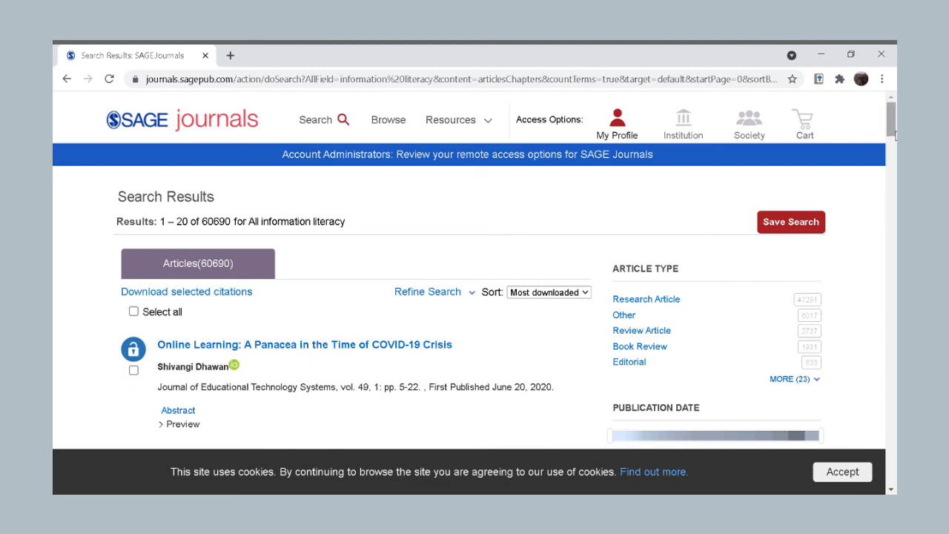
pyautogui.scroll(-1, 893, 134)
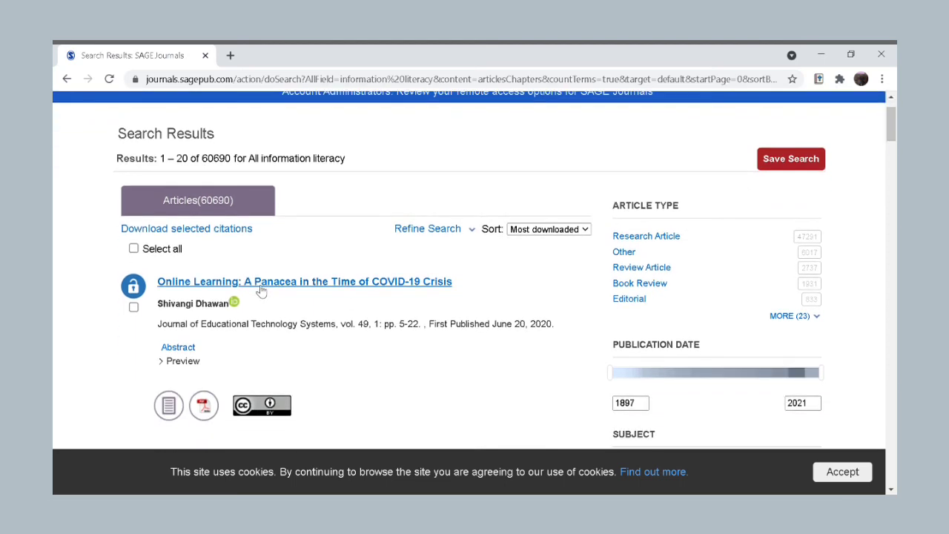
pyautogui.click(260, 289)
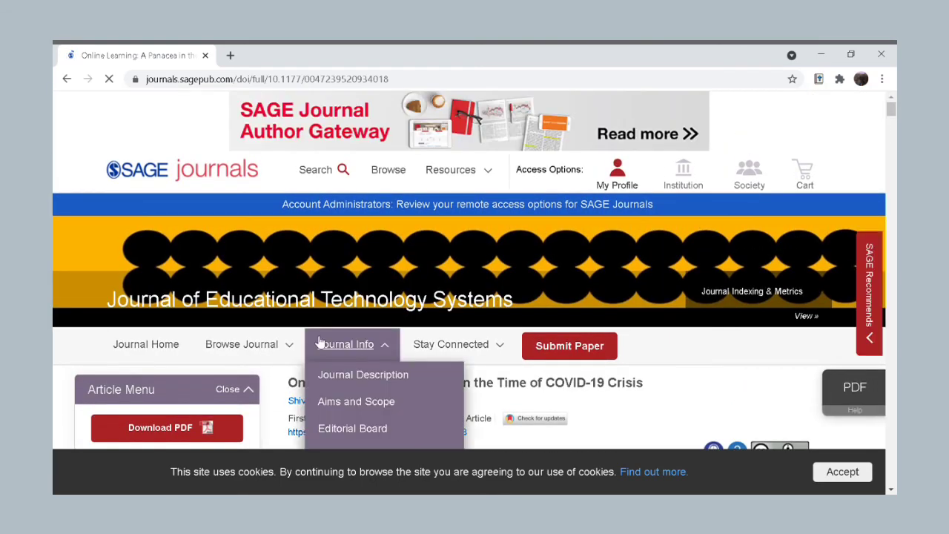
pyautogui.click(178, 435)
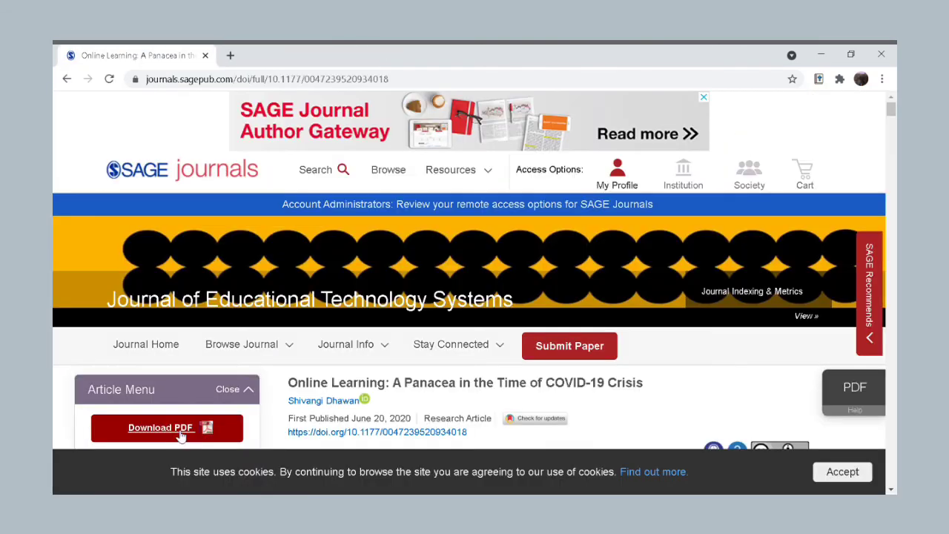